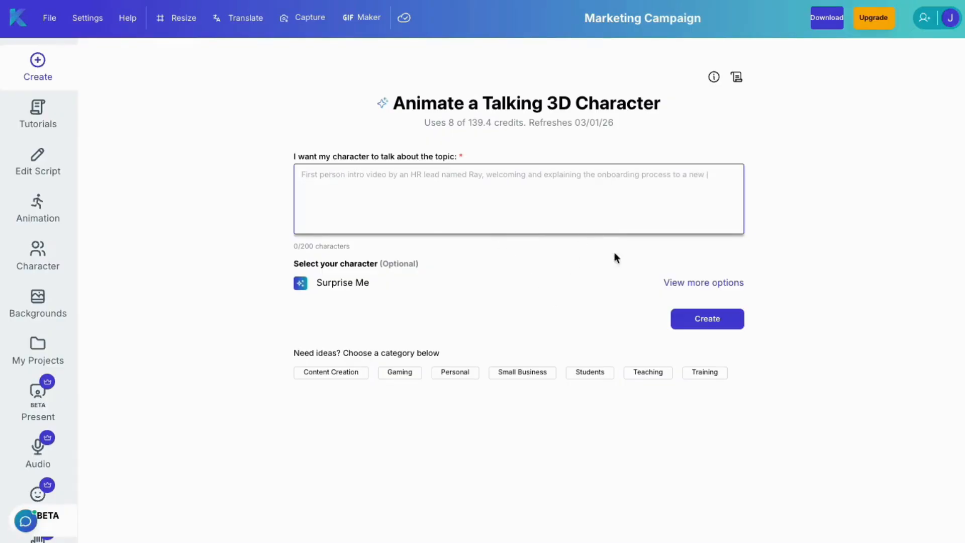
# Choose Cartoon Bear as the character for the talking 3D animation
pyautogui.click(696, 283)
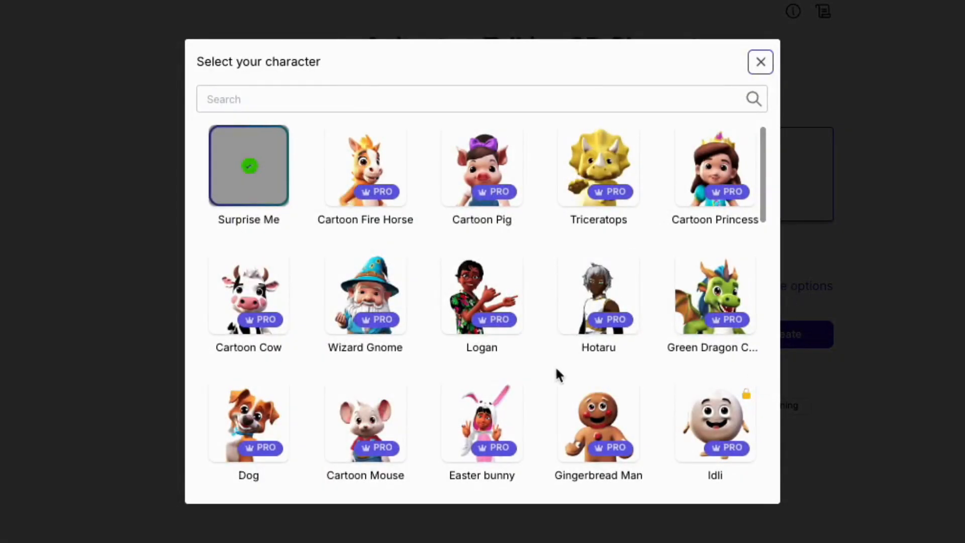
pyautogui.click(762, 63)
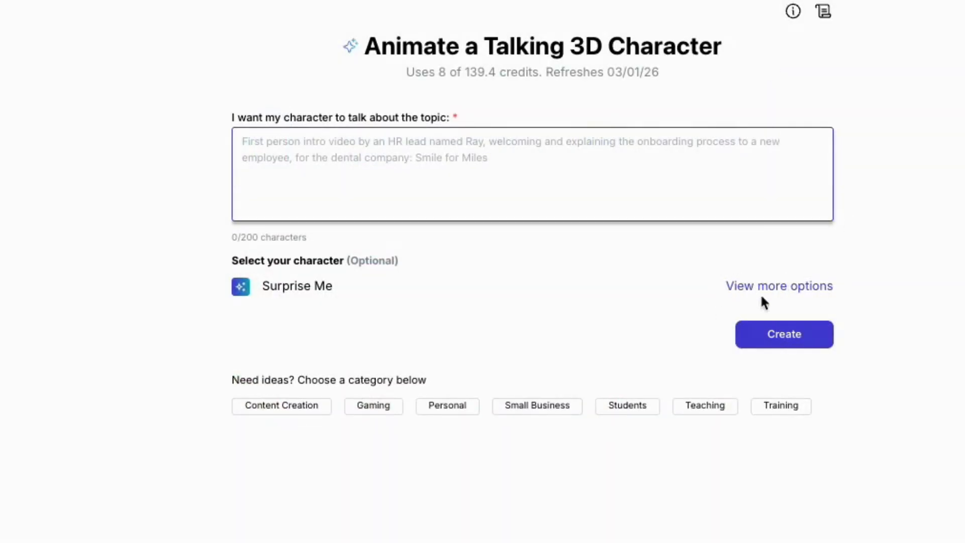
pyautogui.click(787, 287)
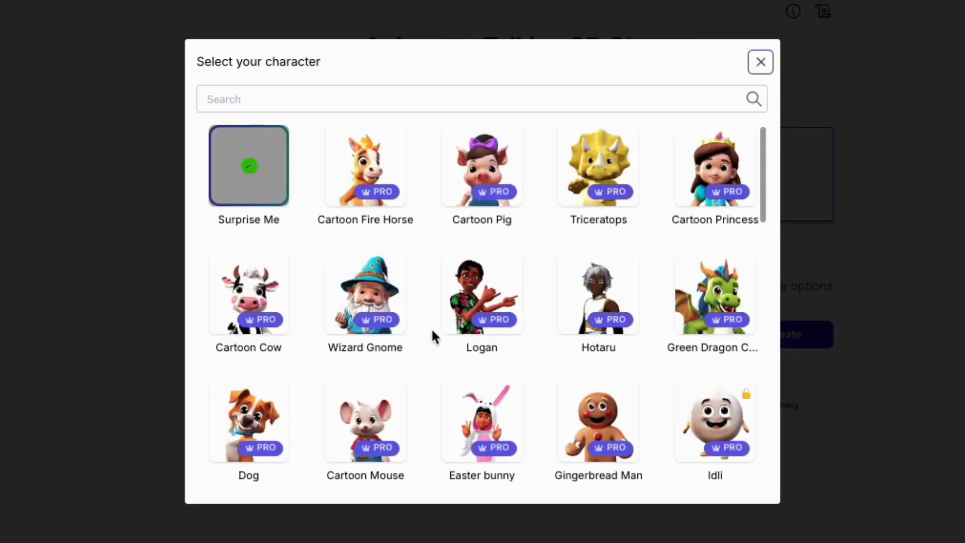
pyautogui.scroll(-7, 431, 332)
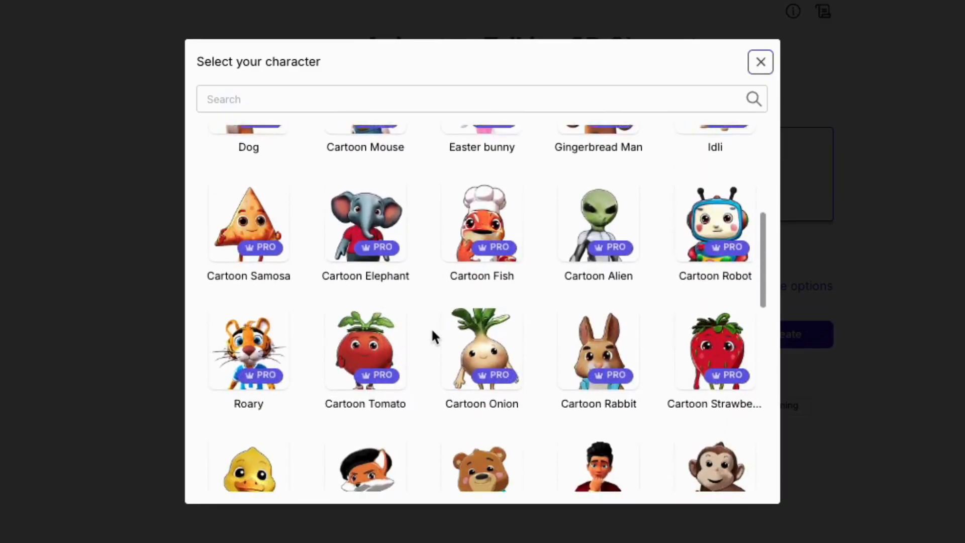
pyautogui.scroll(-4, 432, 333)
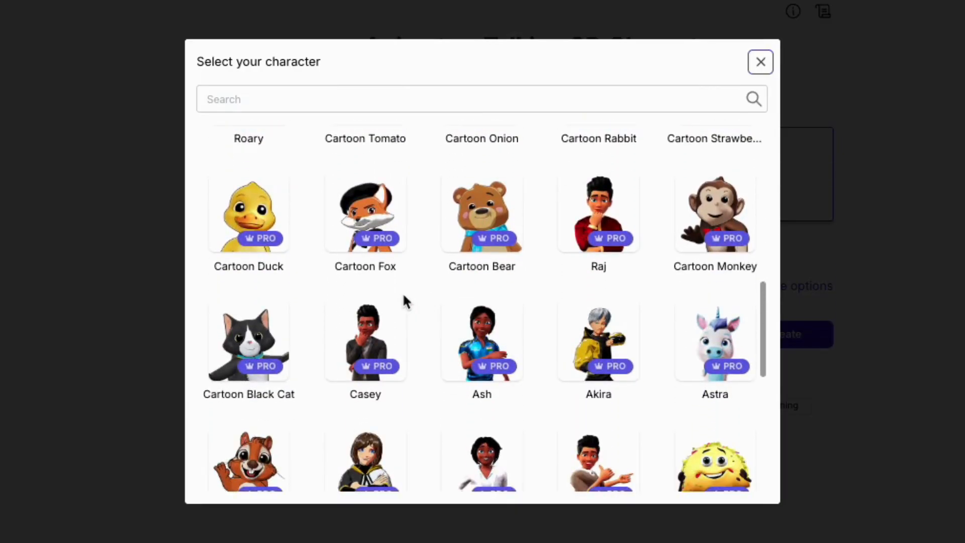
pyautogui.click(480, 215)
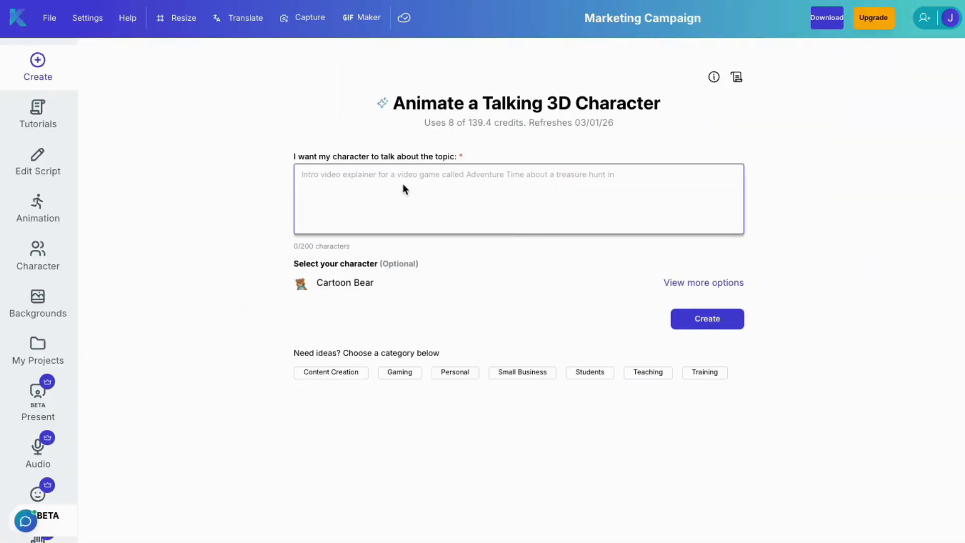
# Create the animation on the topic "learning how to count 1, 2, 3" and play it back
pyautogui.write('learni')
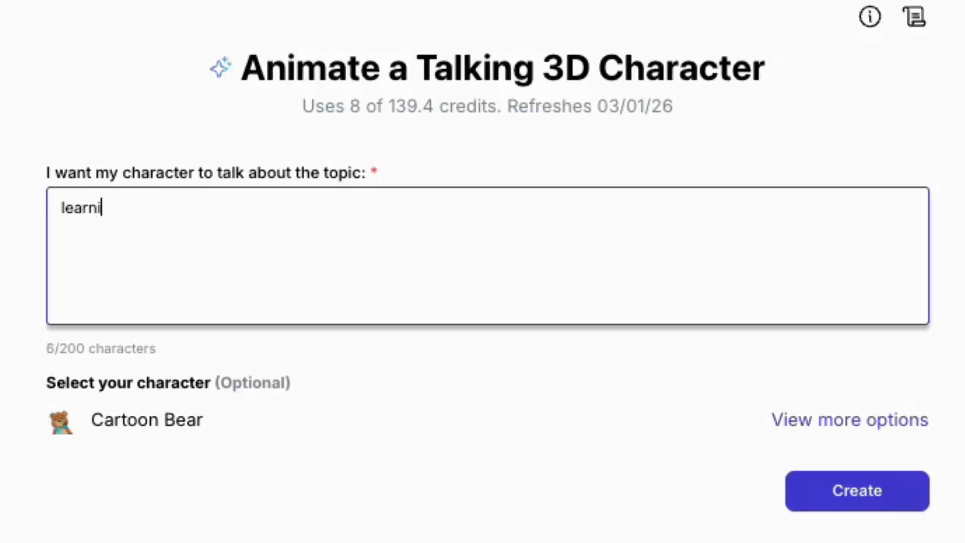
pyautogui.write('ng how to count 1, 2, 3')
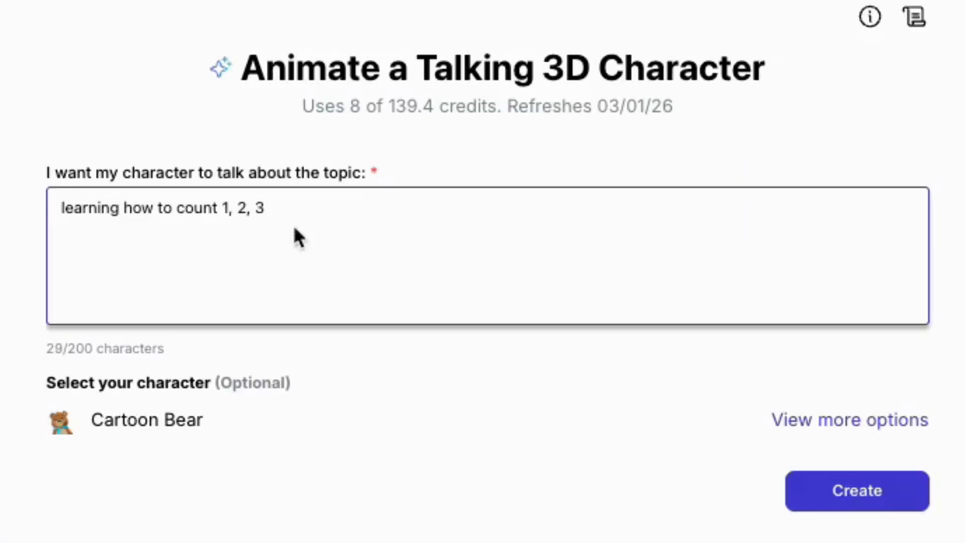
pyautogui.click(806, 498)
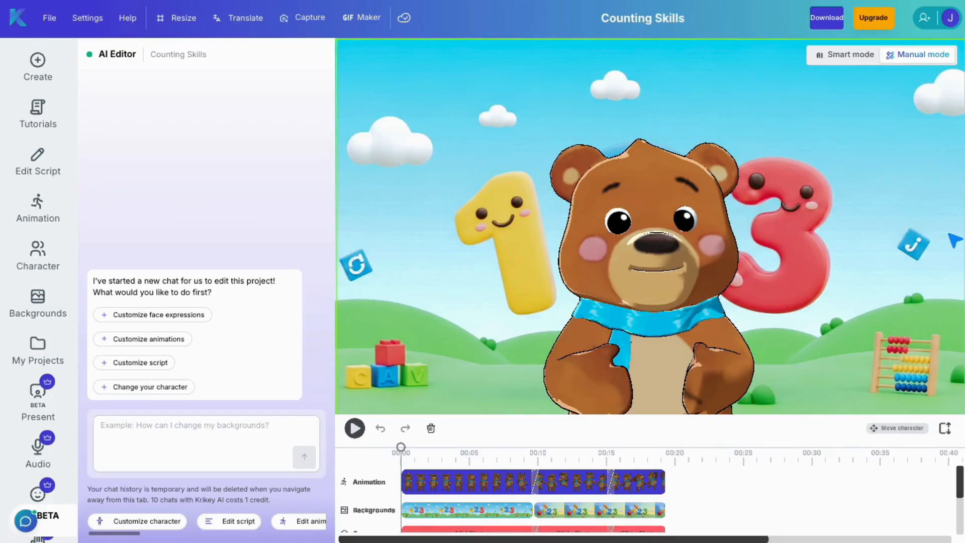
pyautogui.click(355, 430)
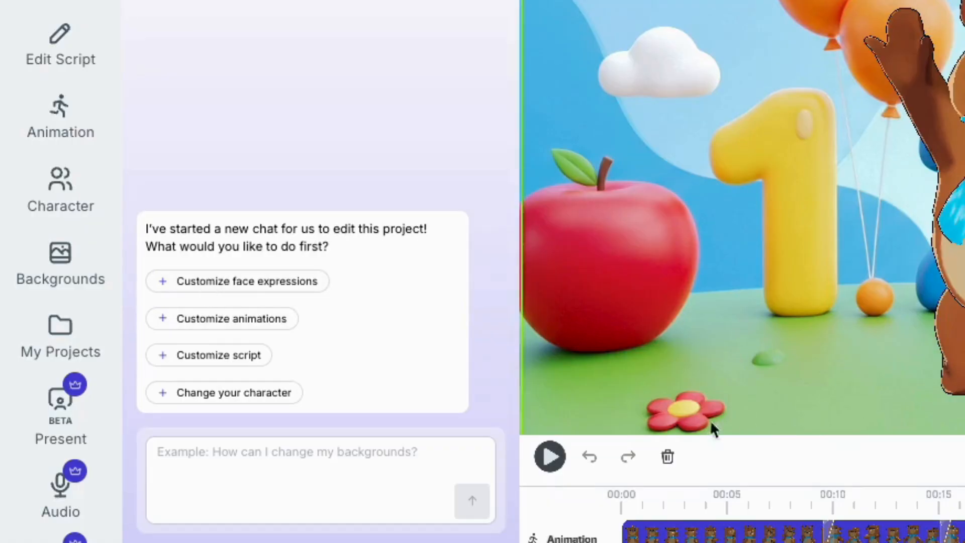
# Place the playhead near the start of the timeline and apply the Happy facial expression through the AI editor
pyautogui.click(642, 497)
pyautogui.click(291, 286)
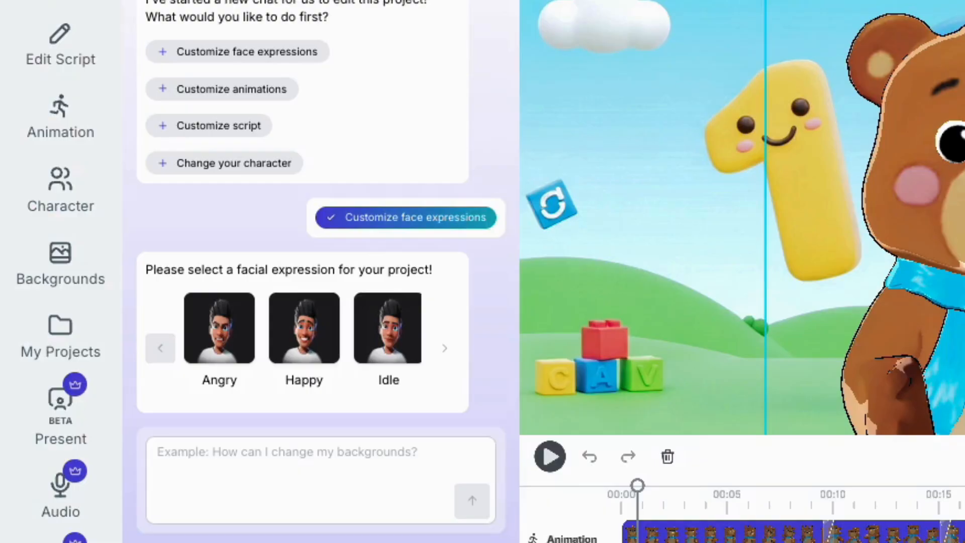
pyautogui.click(446, 347)
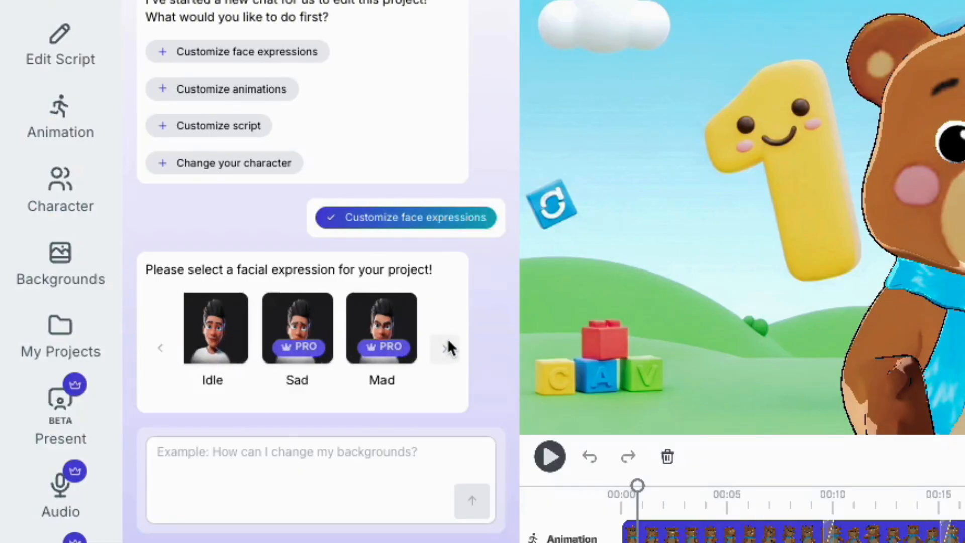
pyautogui.click(446, 347)
pyautogui.click(160, 347)
pyautogui.click(160, 348)
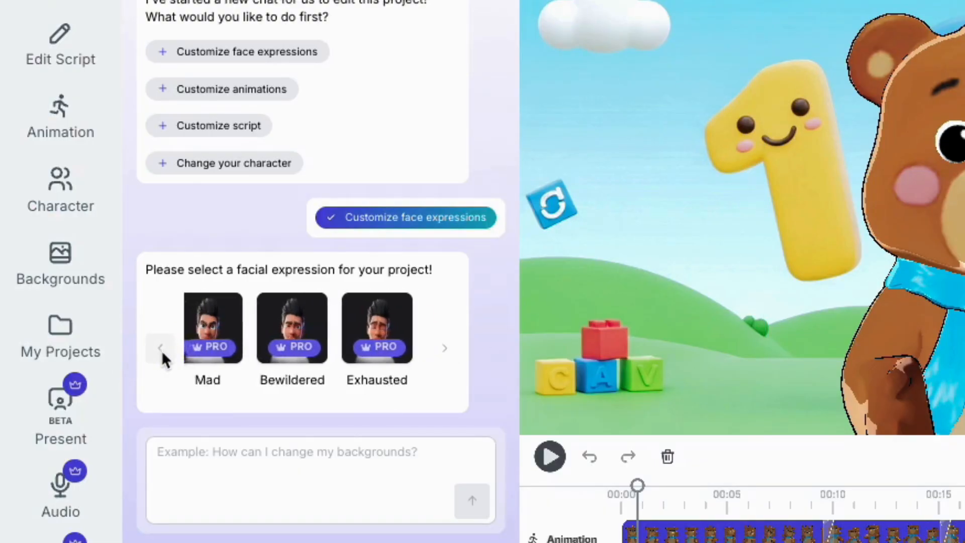
pyautogui.click(161, 348)
pyautogui.click(283, 357)
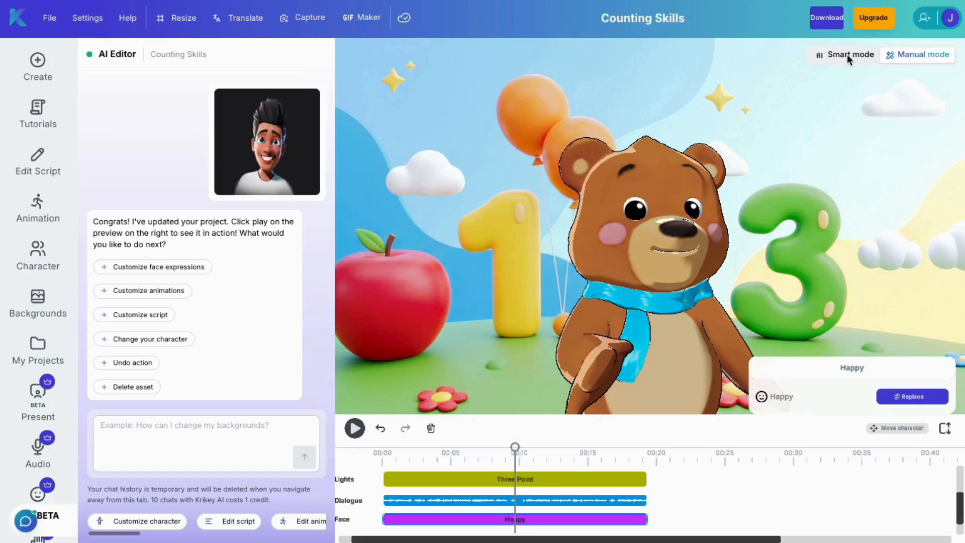
# View the project in Smart mode and return to the Manual mode timeline
pyautogui.click(846, 55)
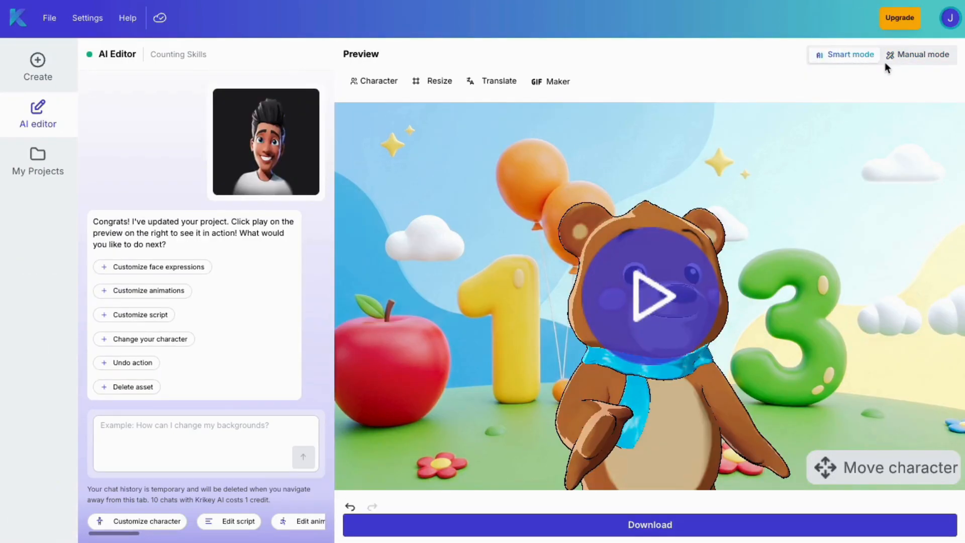
pyautogui.click(911, 56)
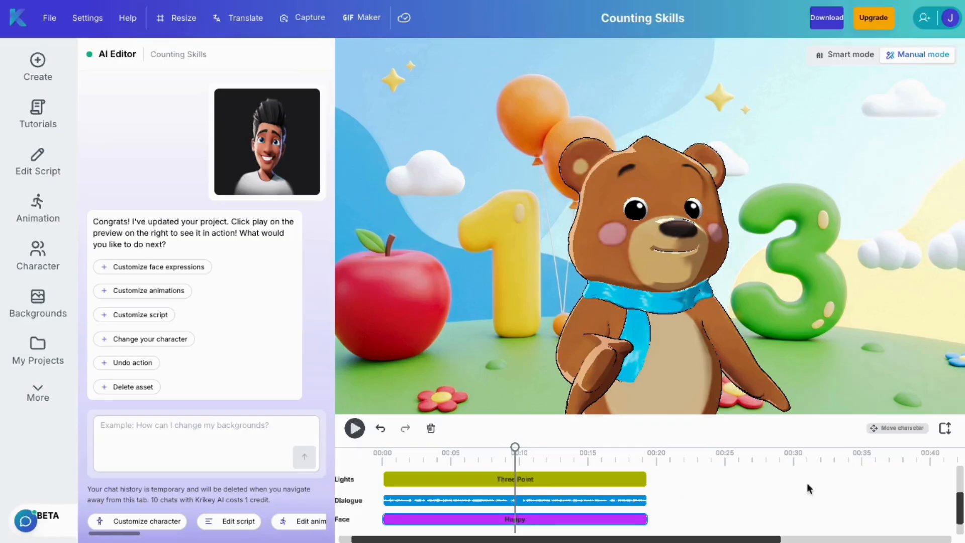
pyautogui.scroll(5, 643, 483)
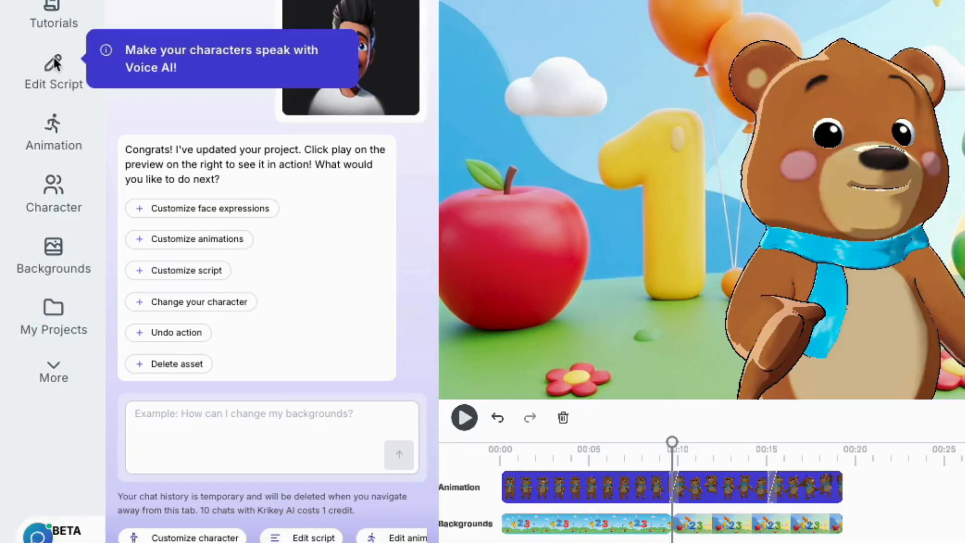
# Delete the sentence "Counting 1, 2, 3 forms the foundation of numeracy skills." from the character's script
pyautogui.click(55, 63)
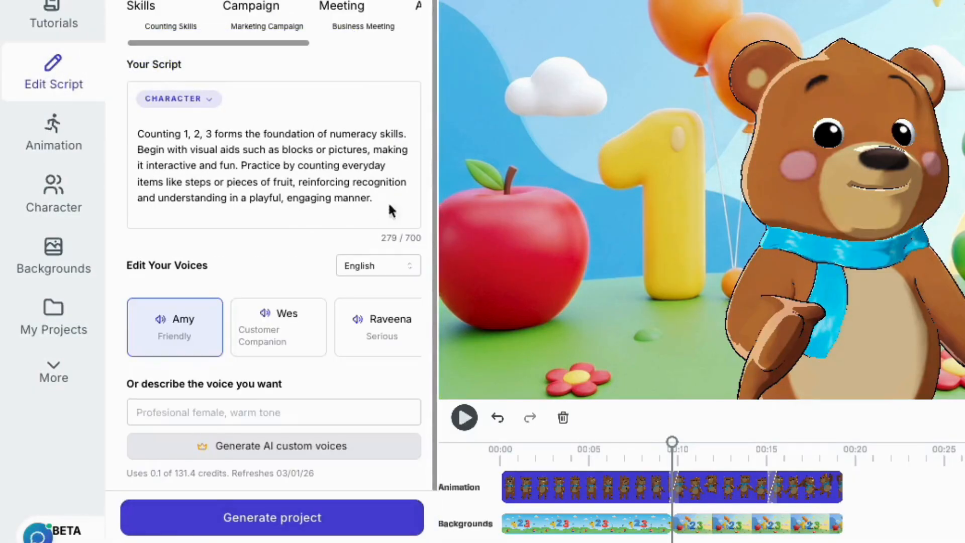
pyautogui.scroll(1, 320, 182)
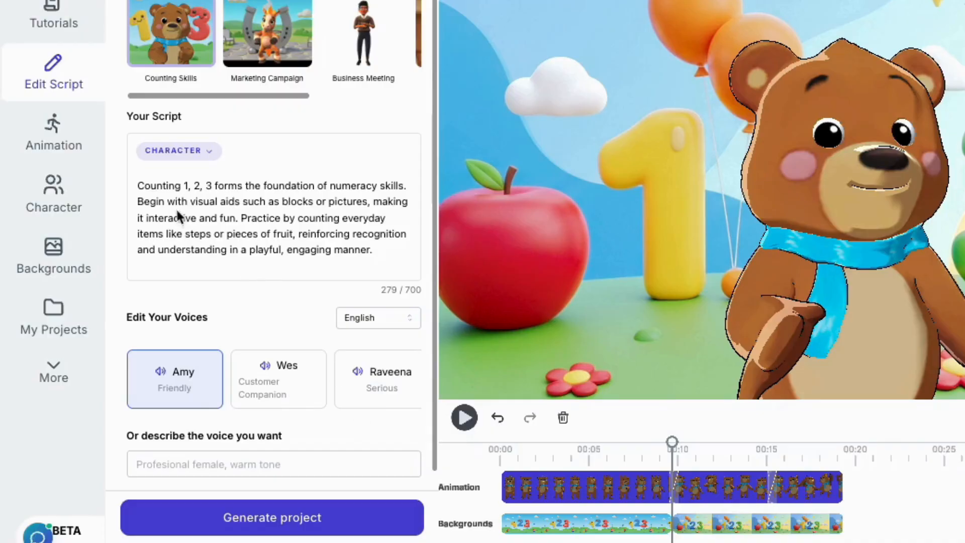
pyautogui.moveTo(141, 186); pyautogui.dragTo(407, 188)
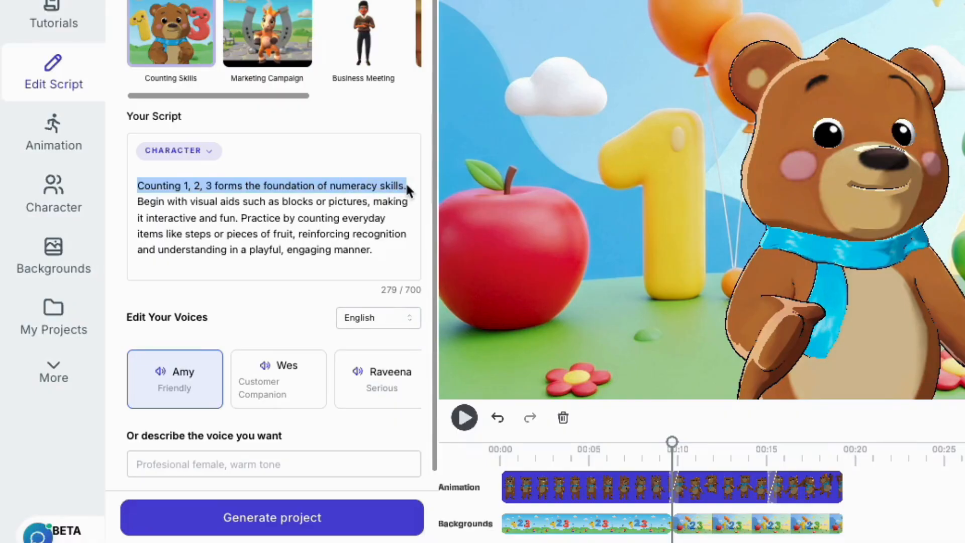
pyautogui.press('BackSpace')
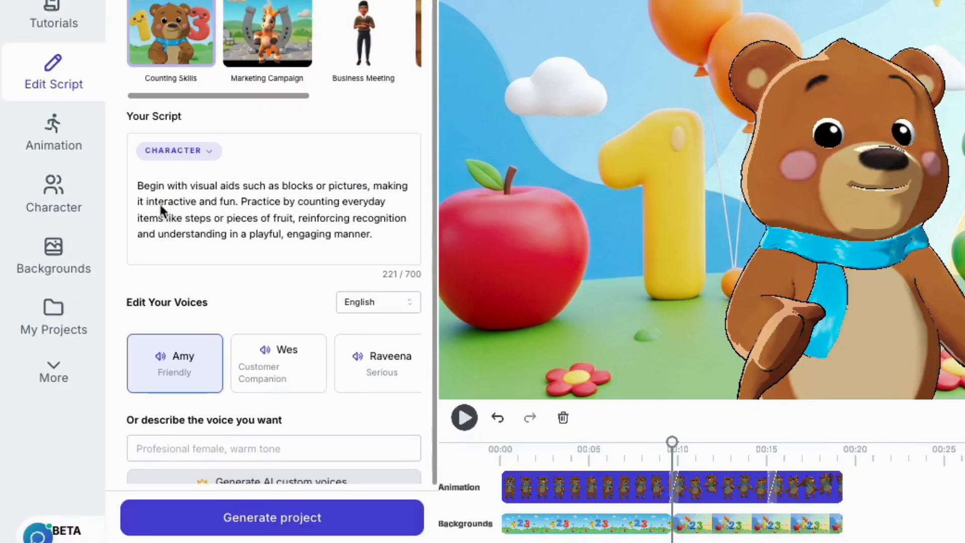
# Reword the script's opening sentence to "Make learning how to count interactive and fun for your kids."
pyautogui.moveTo(135, 183); pyautogui.dragTo(143, 207)
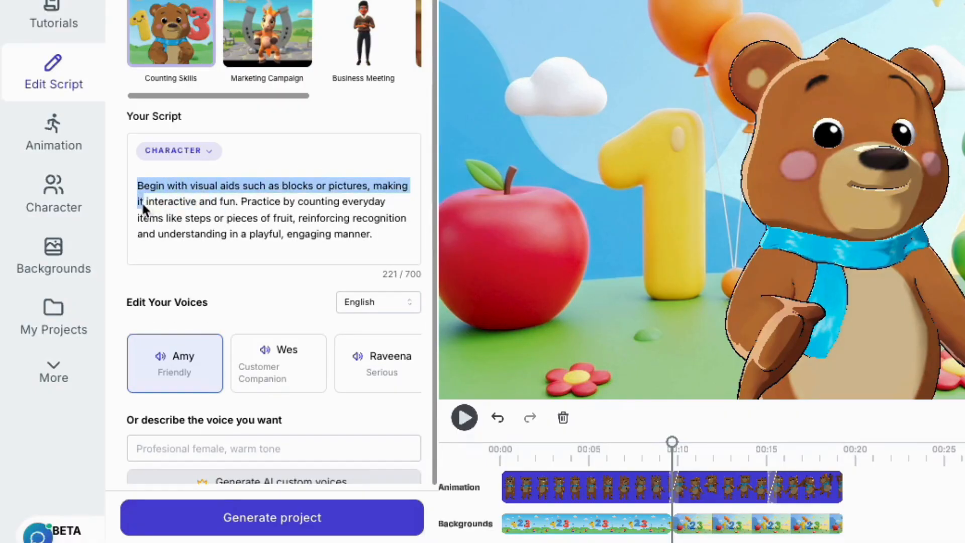
pyautogui.press('BackSpace')
pyautogui.write('Make learning')
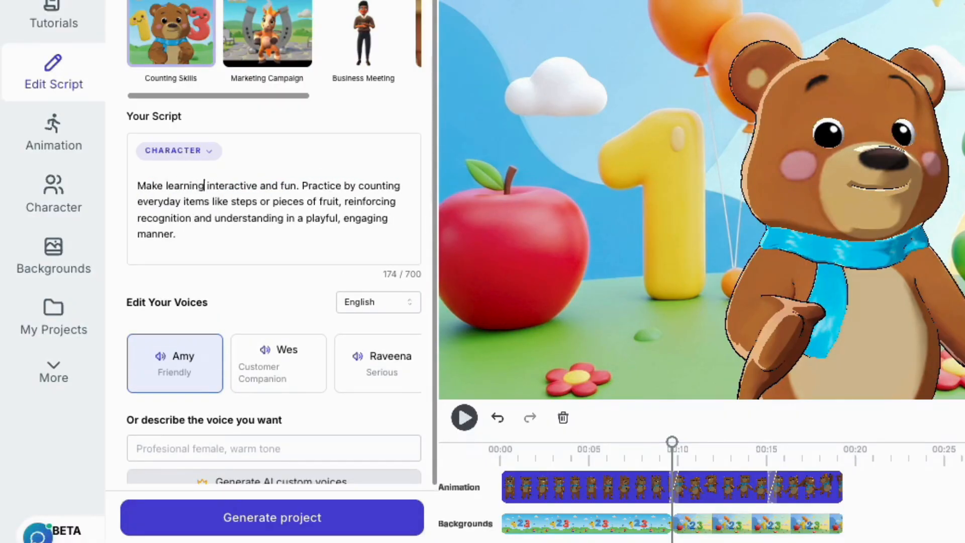
pyautogui.write(' how to count')
pyautogui.click(357, 185)
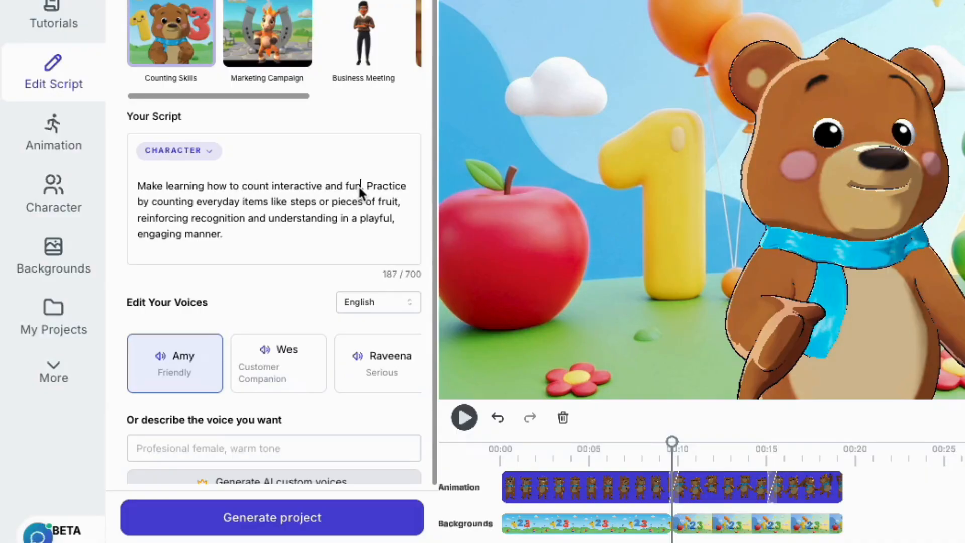
pyautogui.write('for your kids')
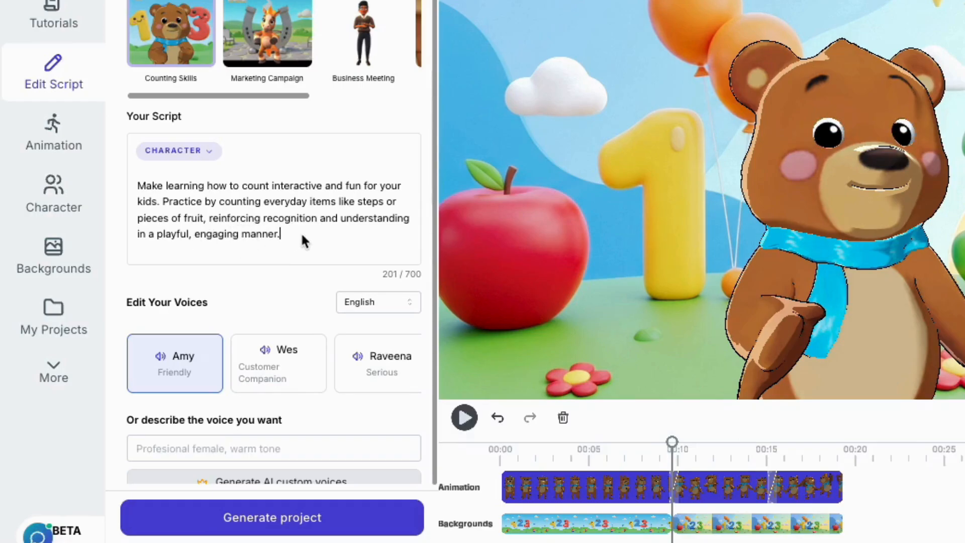
# Browse the English voices, choose the enthusiastic Jeremy voice for the character, and regenerate the project
pyautogui.scroll(-3, 301, 232)
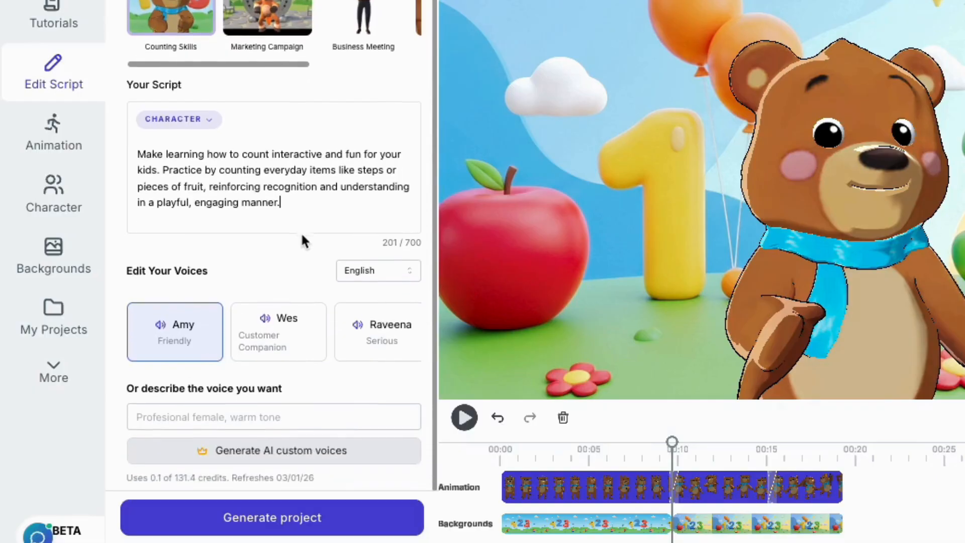
pyautogui.click(271, 293)
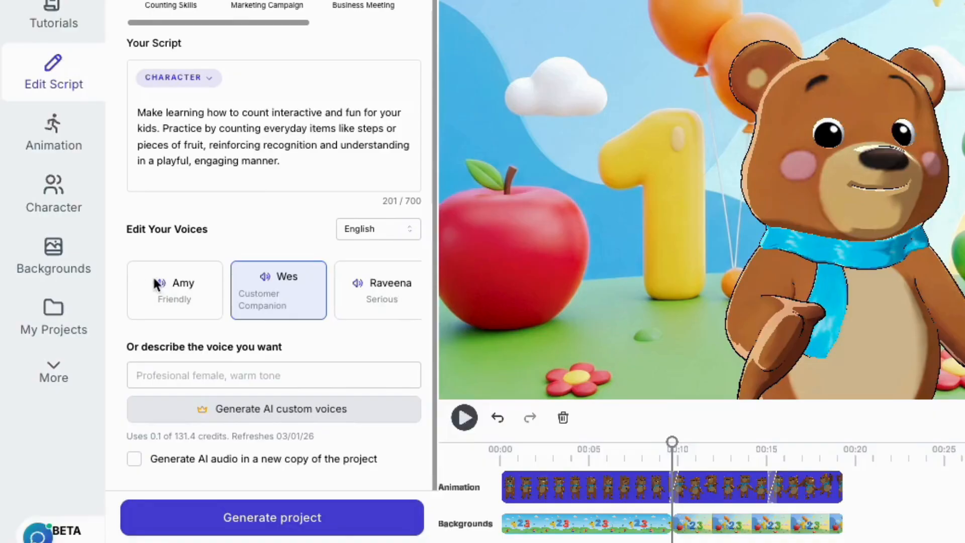
pyautogui.hscroll(3, 153, 279)
pyautogui.click(188, 288)
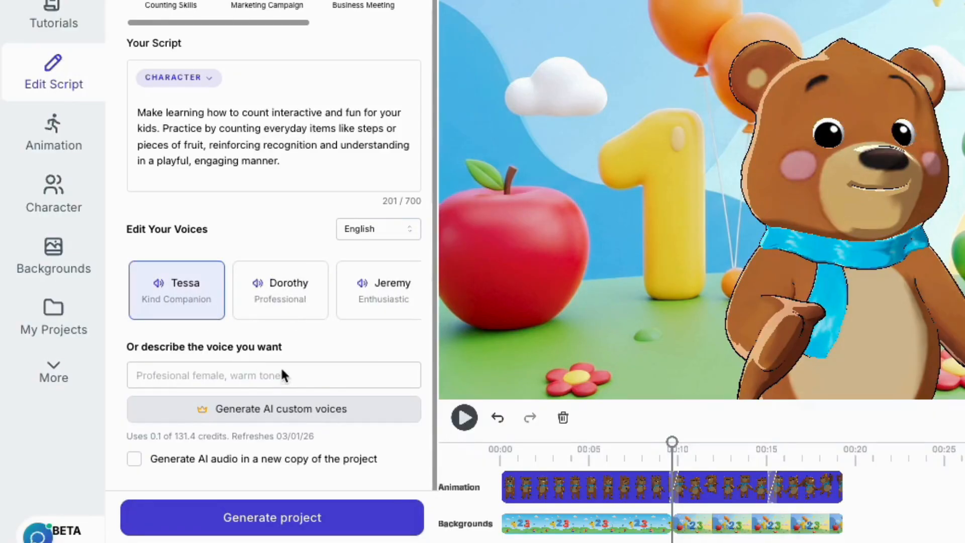
pyautogui.click(378, 294)
pyautogui.hscroll(2, 379, 294)
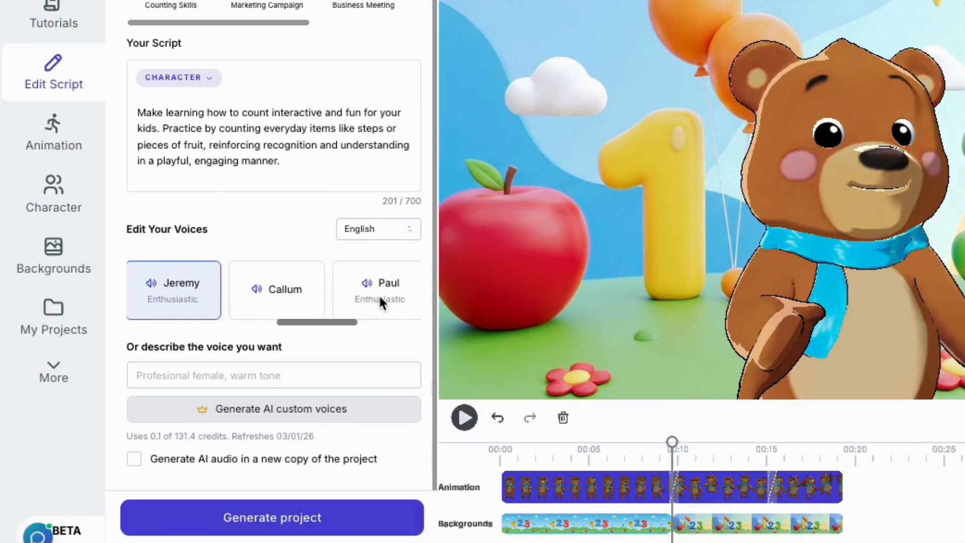
pyautogui.hscroll(1, 380, 297)
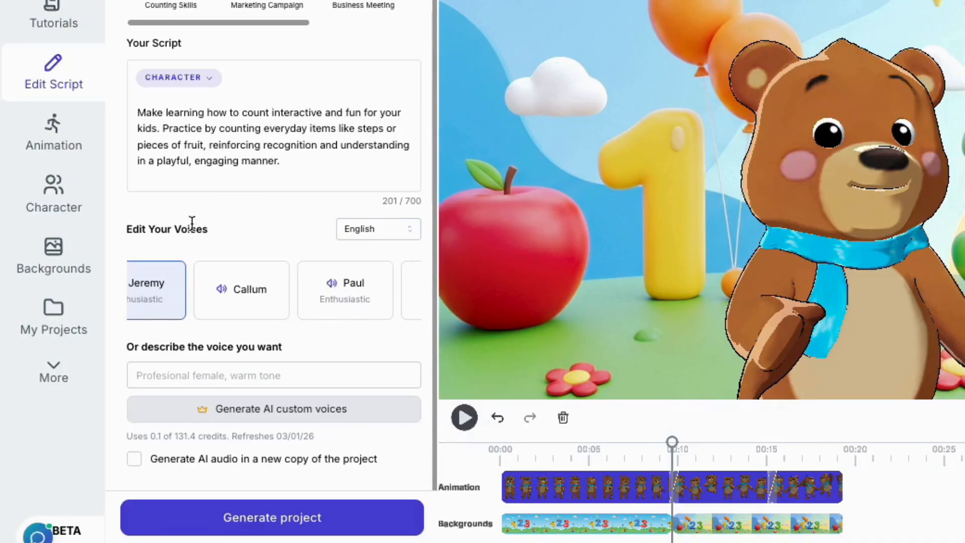
pyautogui.hscroll(-2, 160, 315)
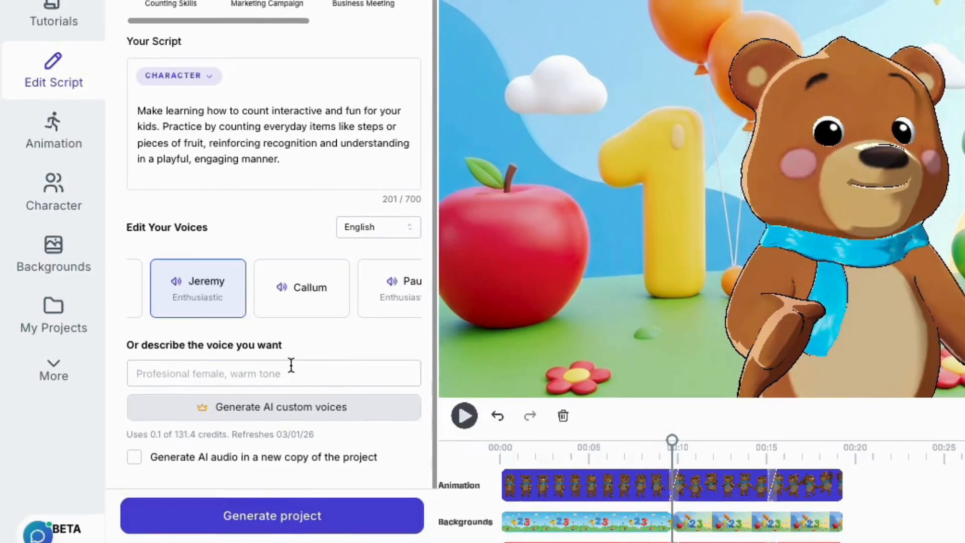
pyautogui.click(309, 522)
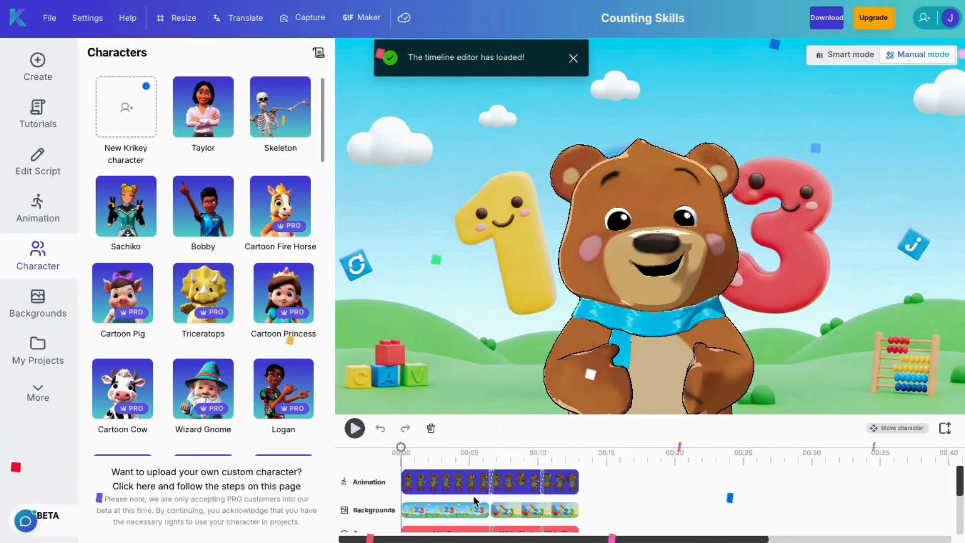
# Play the start of the regenerated animation, pause it, and scrub forward through the timeline
pyautogui.click(355, 428)
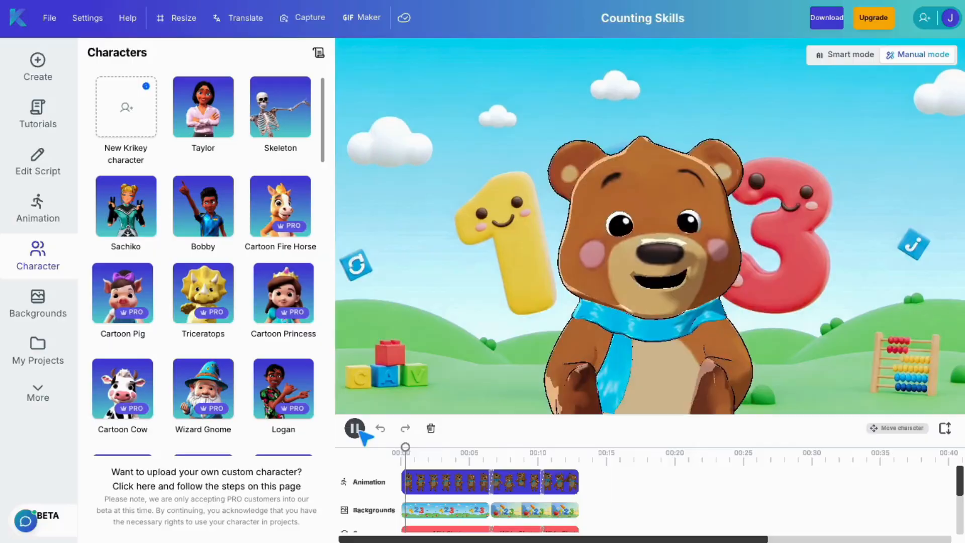
pyautogui.click(360, 431)
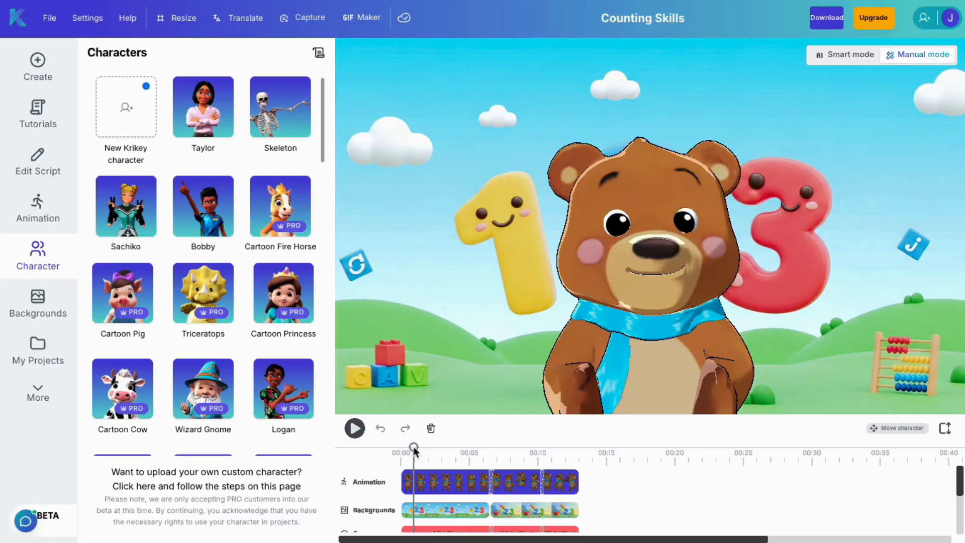
pyautogui.moveTo(415, 449); pyautogui.dragTo(534, 454)
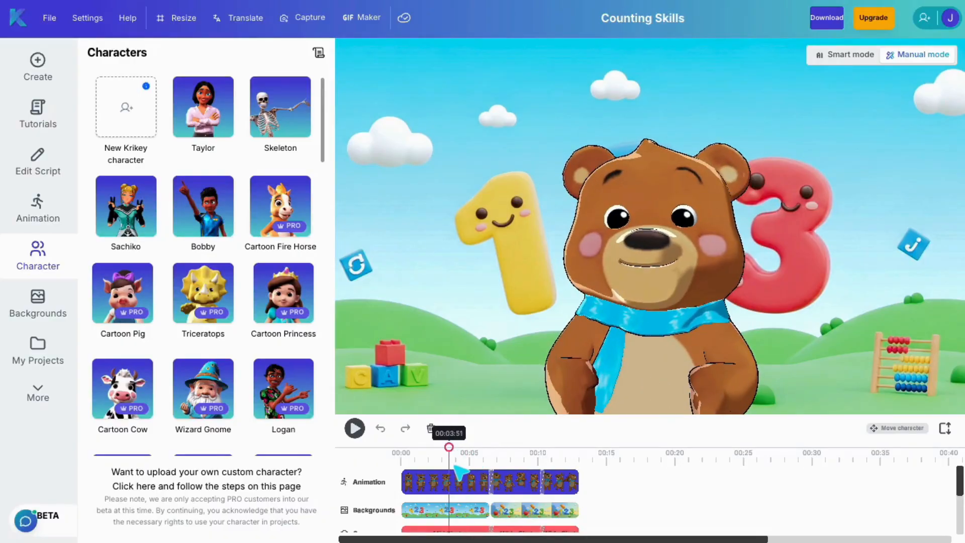
# Replace the first scene's 2D background with the Pride 3D environment
pyautogui.click(464, 510)
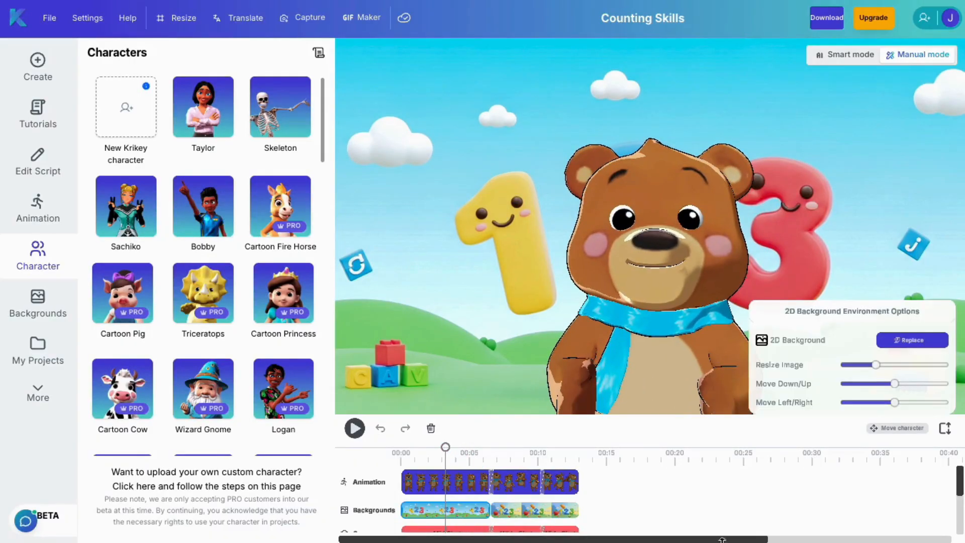
pyautogui.click(912, 341)
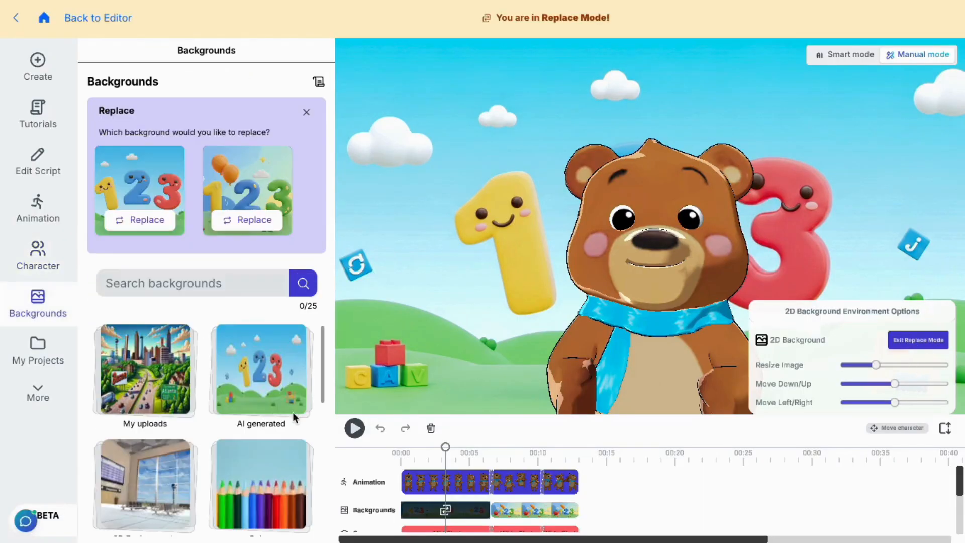
pyautogui.scroll(-2, 187, 446)
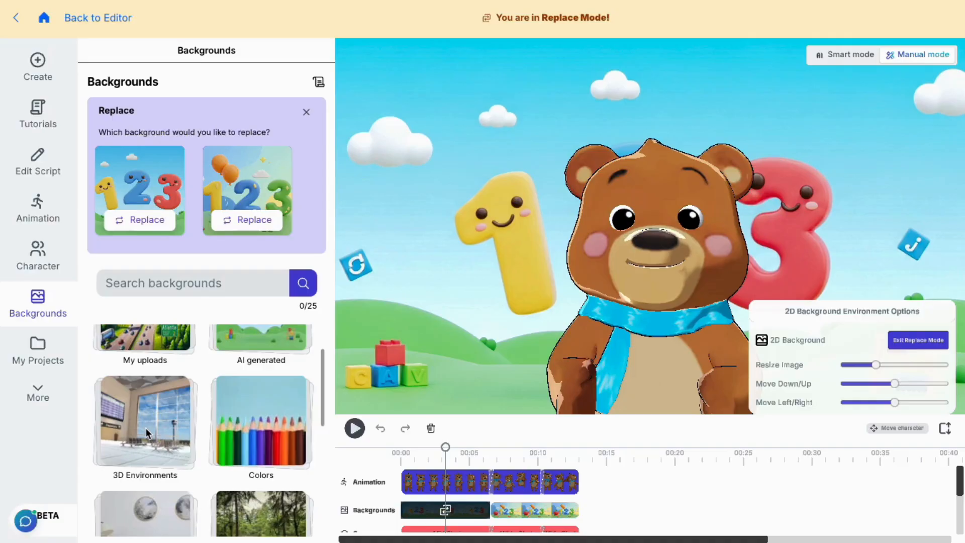
pyautogui.scroll(-1, 146, 429)
pyautogui.scroll(-1, 145, 427)
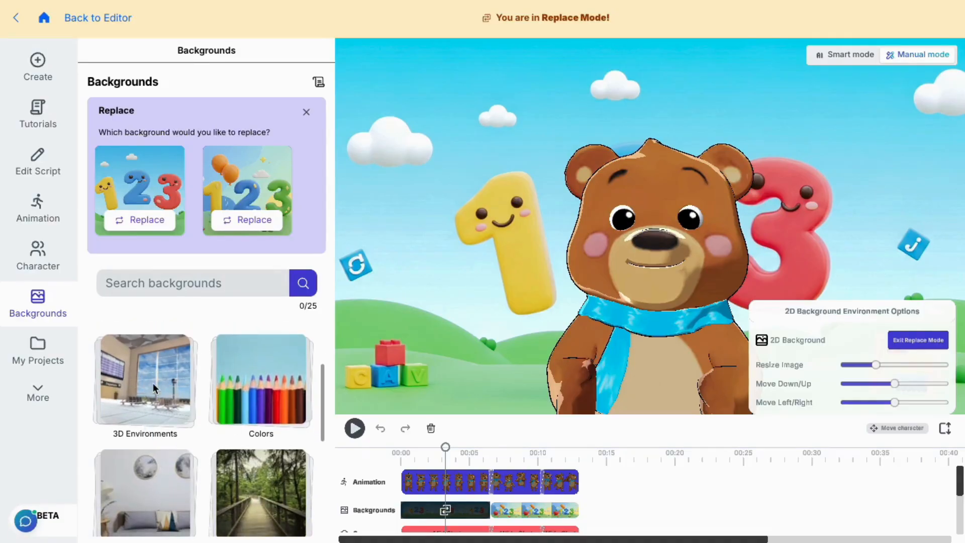
pyautogui.click(144, 366)
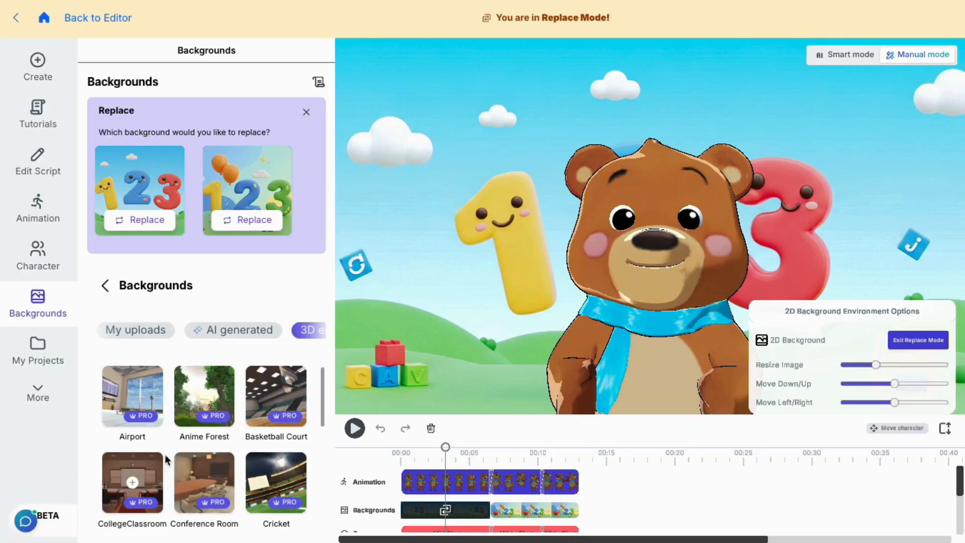
pyautogui.scroll(-2, 165, 457)
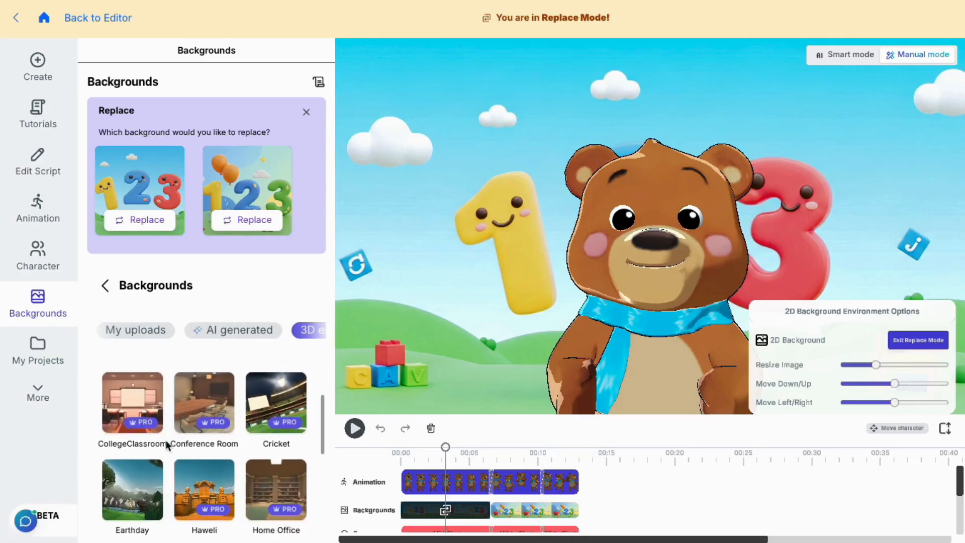
pyautogui.scroll(-3, 165, 439)
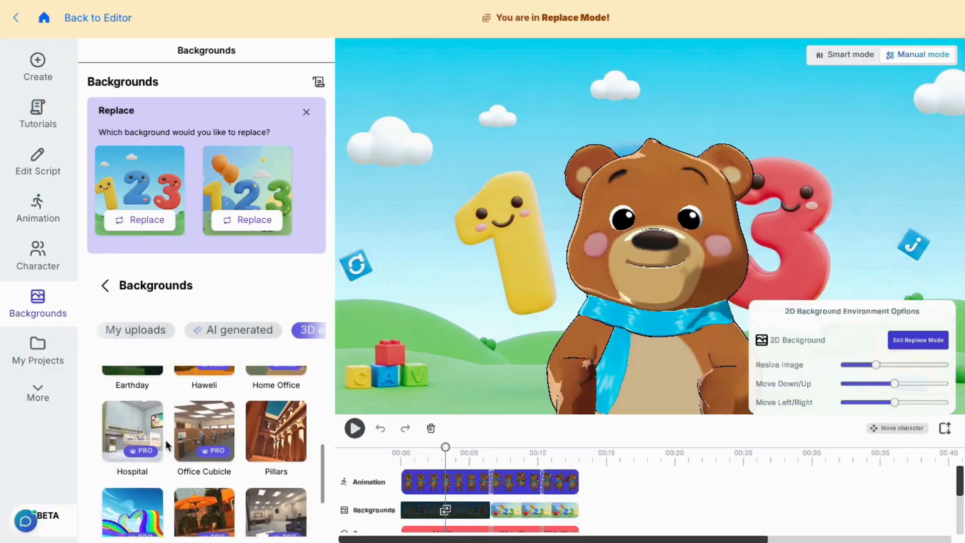
pyautogui.scroll(-2, 165, 440)
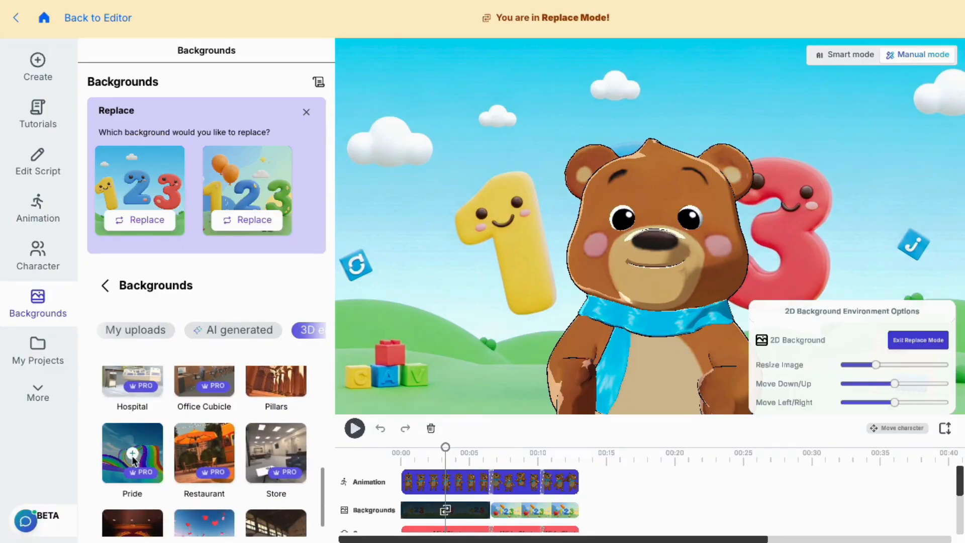
pyautogui.click(133, 454)
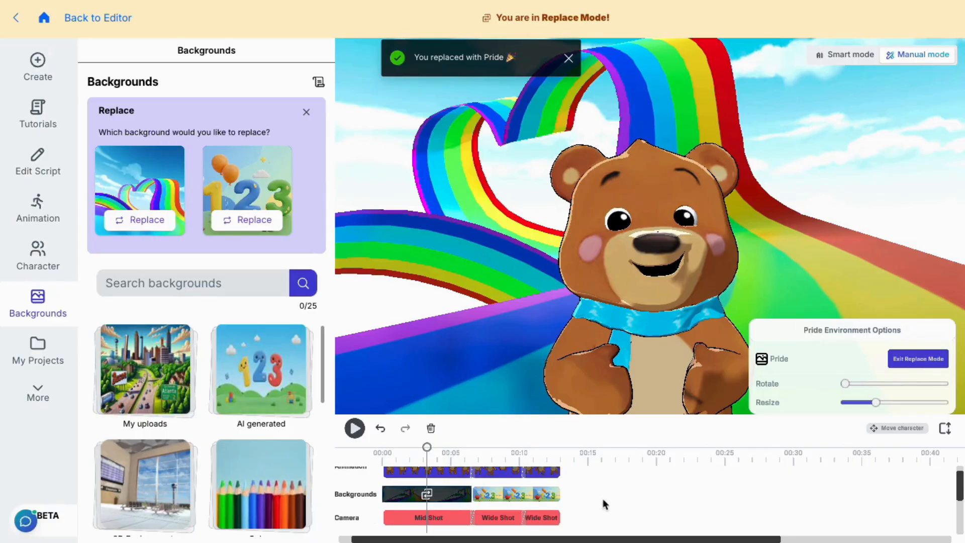
pyautogui.moveTo(845, 384)
pyautogui.mouseDown()
pyautogui.moveTo(895, 384)
pyautogui.moveTo(845, 384)
pyautogui.mouseUp()
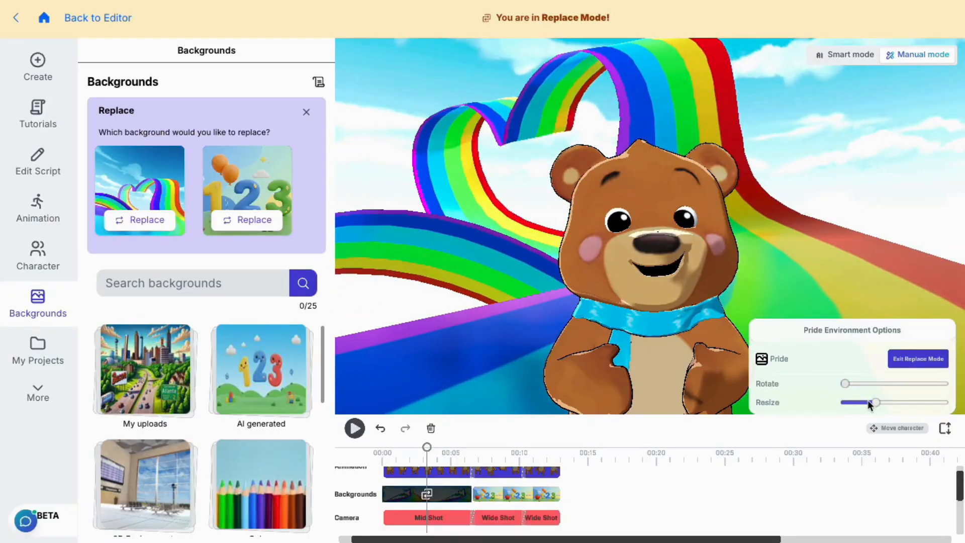
# Replace the first scene's background with the Home Office 3D environment
pyautogui.click(148, 483)
pyautogui.scroll(-3, 167, 451)
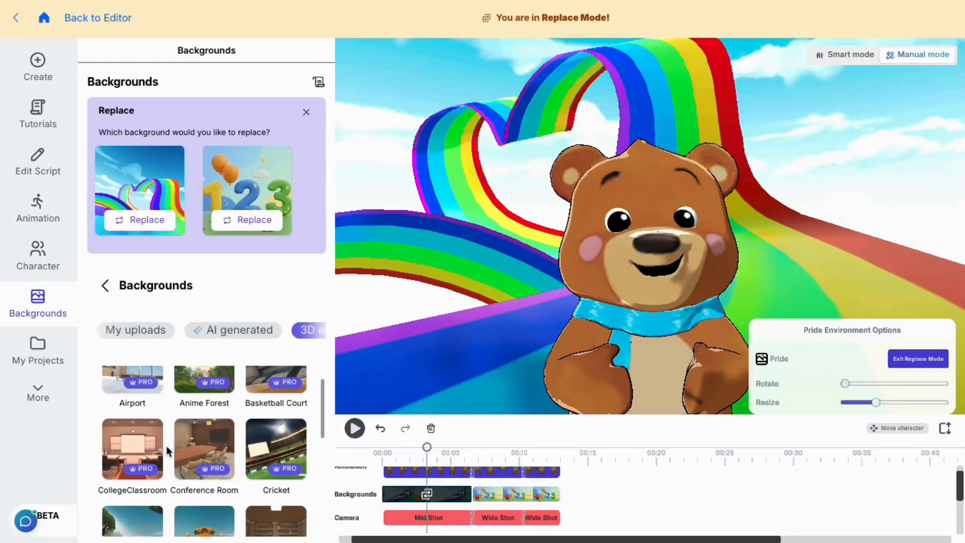
pyautogui.scroll(-3, 167, 451)
pyautogui.click(280, 416)
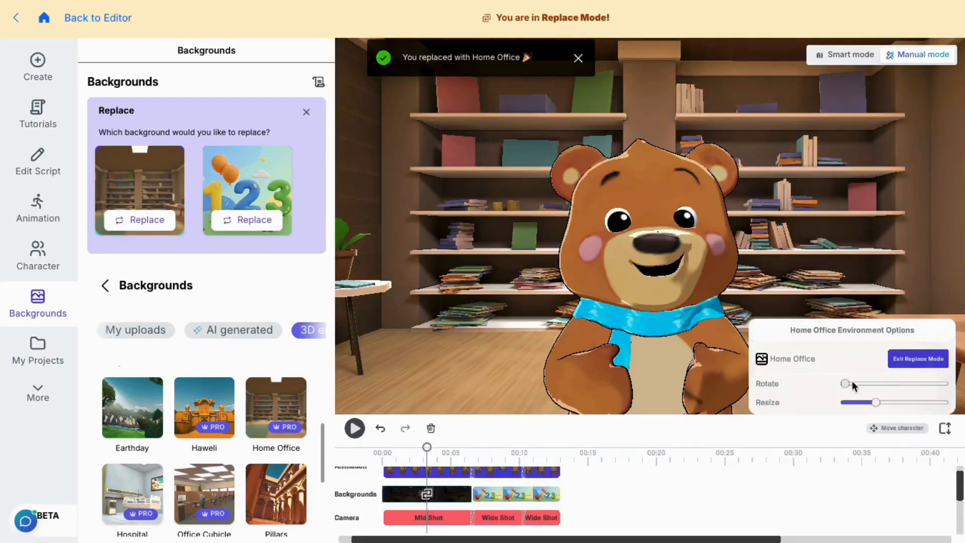
pyautogui.moveTo(846, 384)
pyautogui.mouseDown()
pyautogui.moveTo(915, 386)
pyautogui.moveTo(847, 385)
pyautogui.mouseUp()
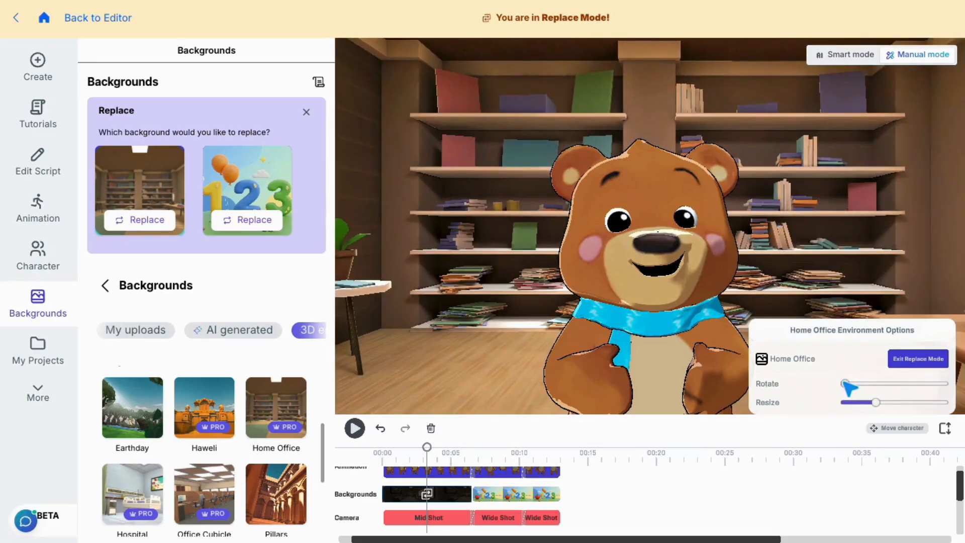
# Slide the opening Mid Shot camera down slightly so the bear sits higher and more of its body shows
pyautogui.click(448, 519)
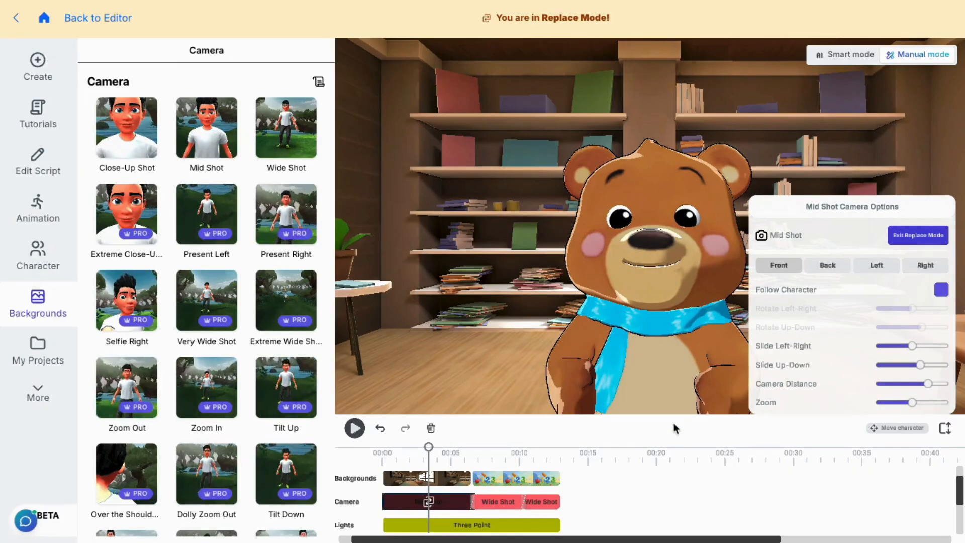
pyautogui.click(920, 365)
pyautogui.moveTo(923, 370); pyautogui.dragTo(921, 369)
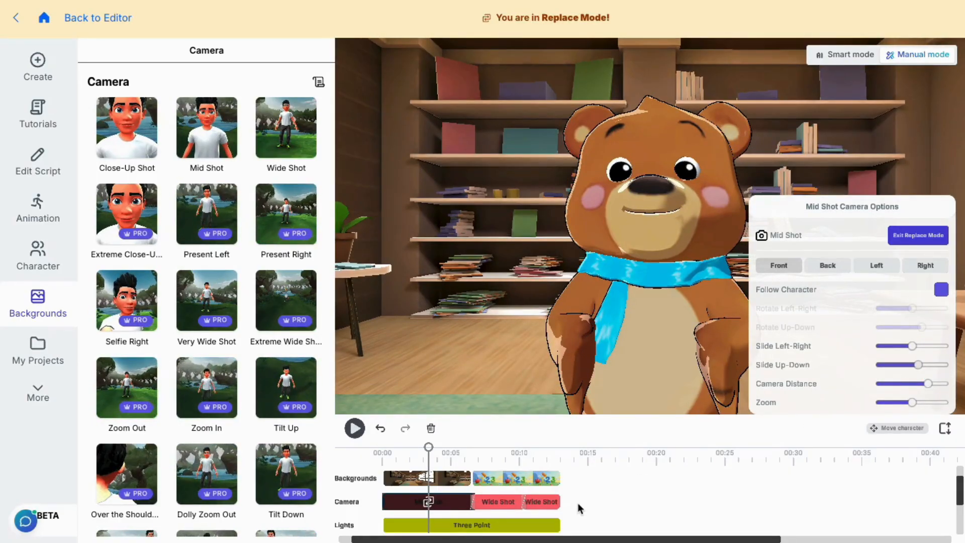
# Select the middle Wide Shot camera clip and preview the bear's movement at several points in the second scene
pyautogui.click(500, 501)
pyautogui.click(550, 455)
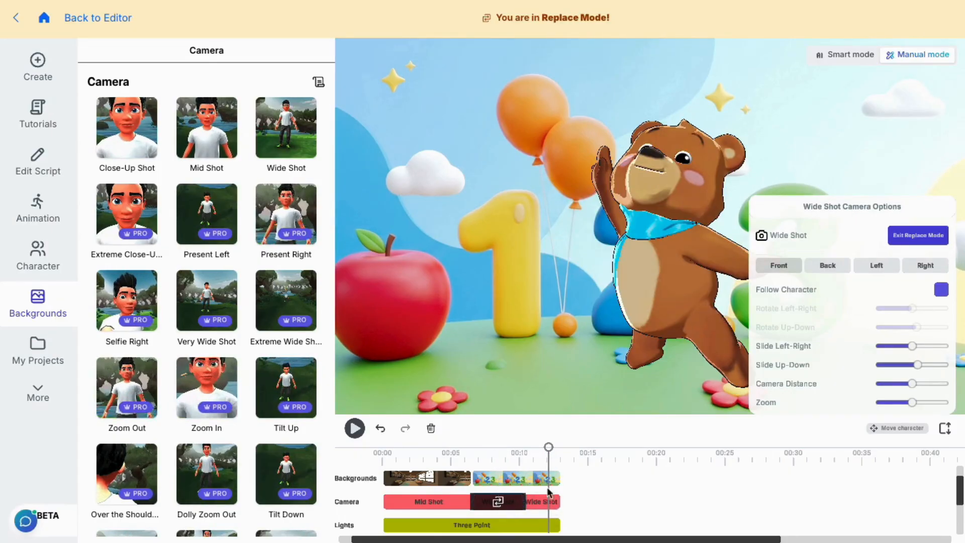
pyautogui.click(510, 453)
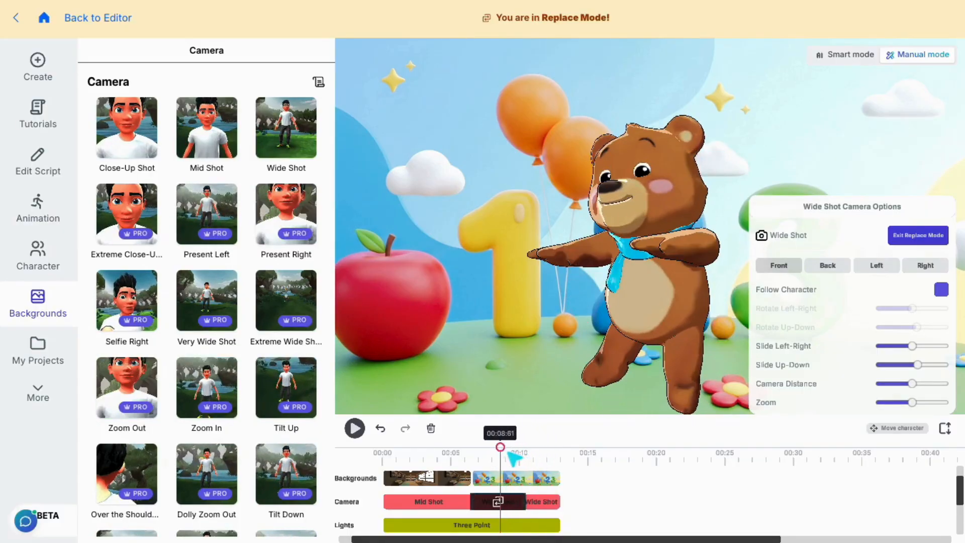
pyautogui.click(532, 454)
pyautogui.click(480, 455)
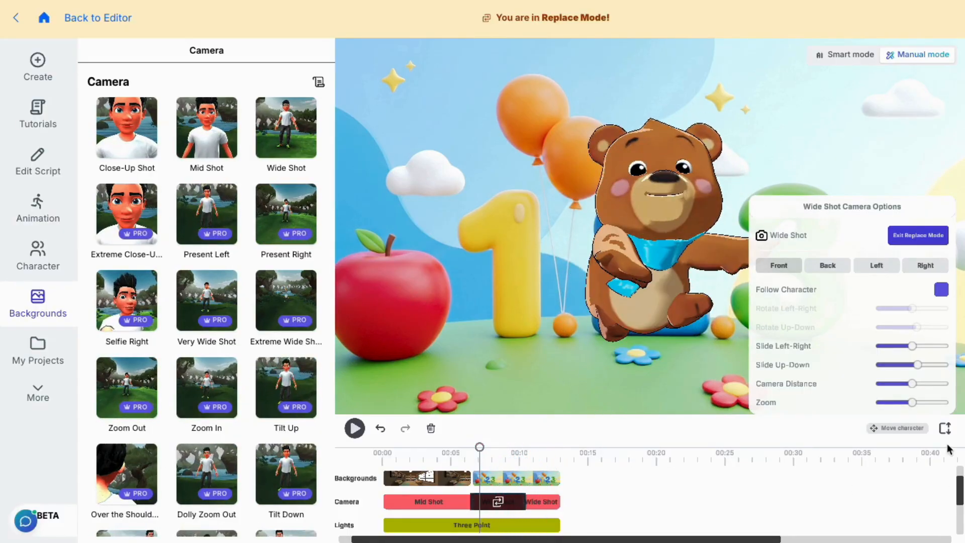
pyautogui.click(751, 499)
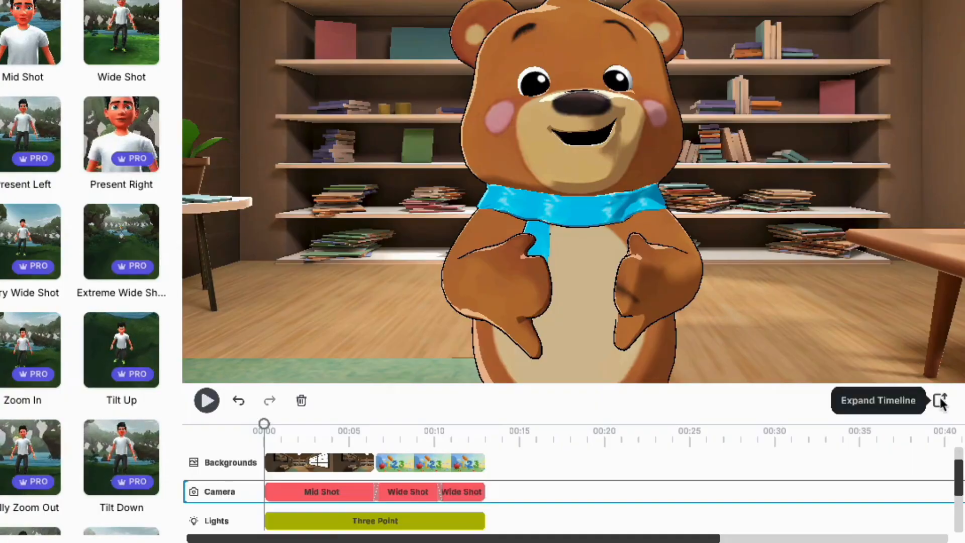
# Examine all tracks in the expanded timeline and the lighting presets available to replace the Three Point lights
pyautogui.click(940, 400)
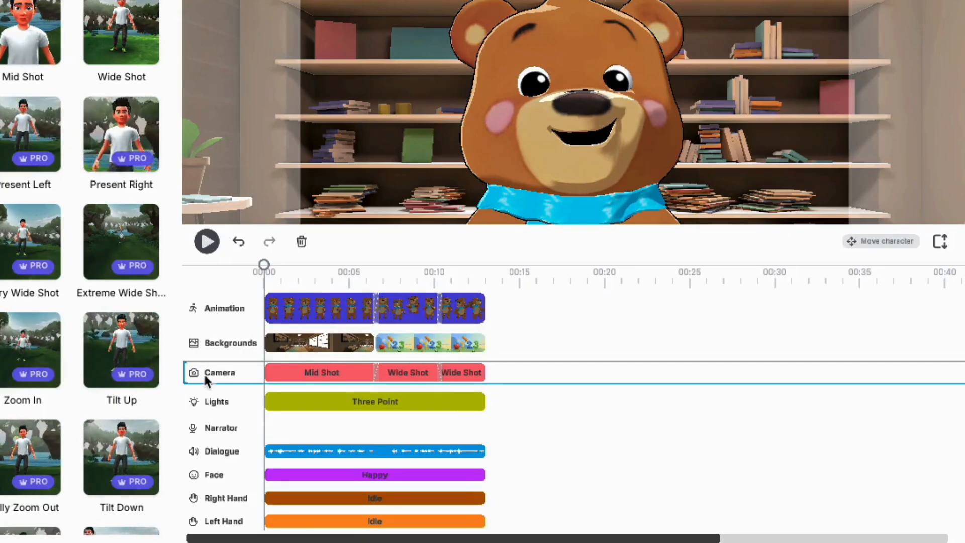
pyautogui.click(401, 403)
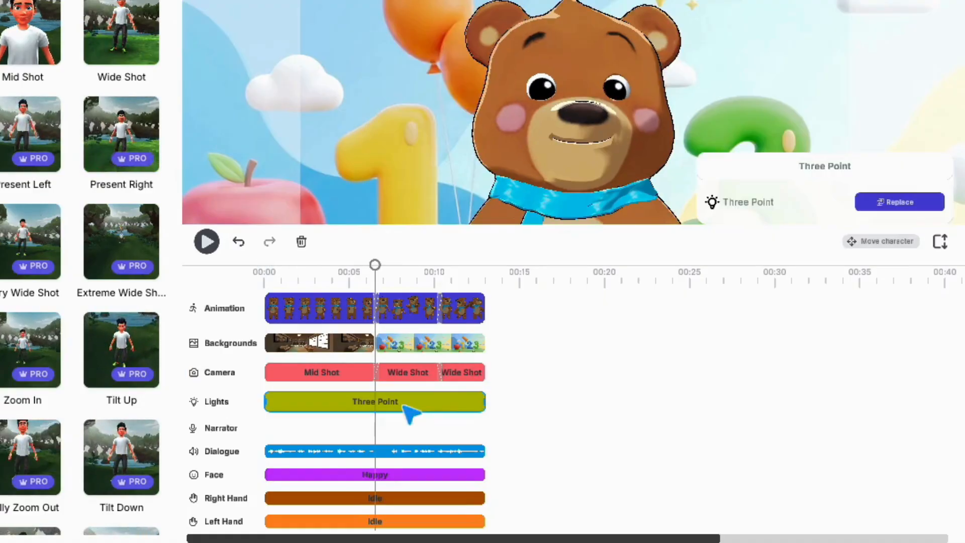
pyautogui.click(892, 203)
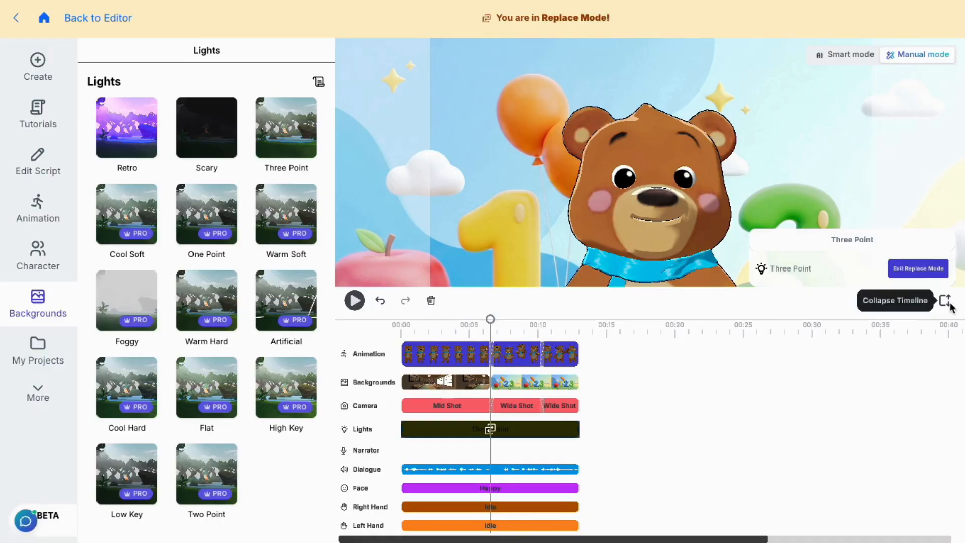
pyautogui.click(939, 242)
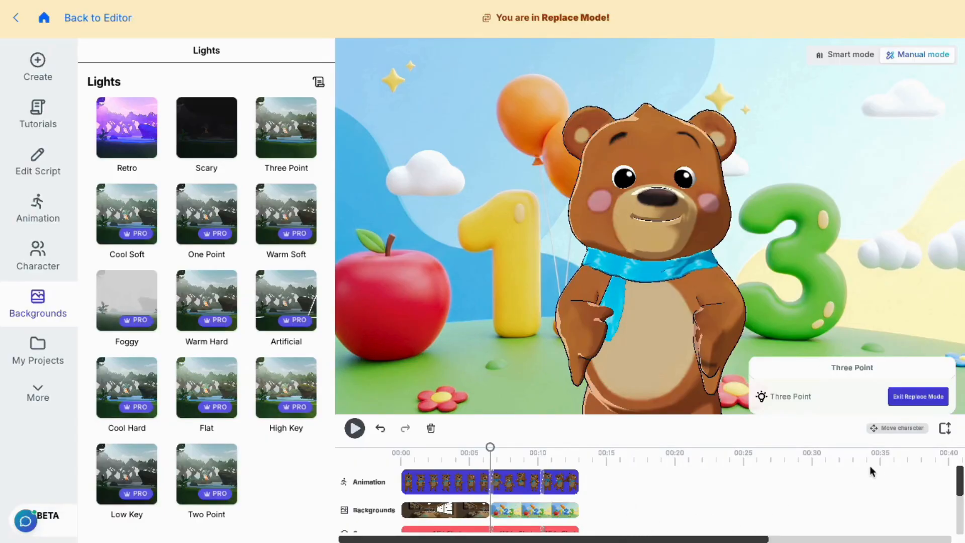
# Move the bear slightly down and closer to the camera, enlarge it a little, and check it at the video's start
pyautogui.click(896, 428)
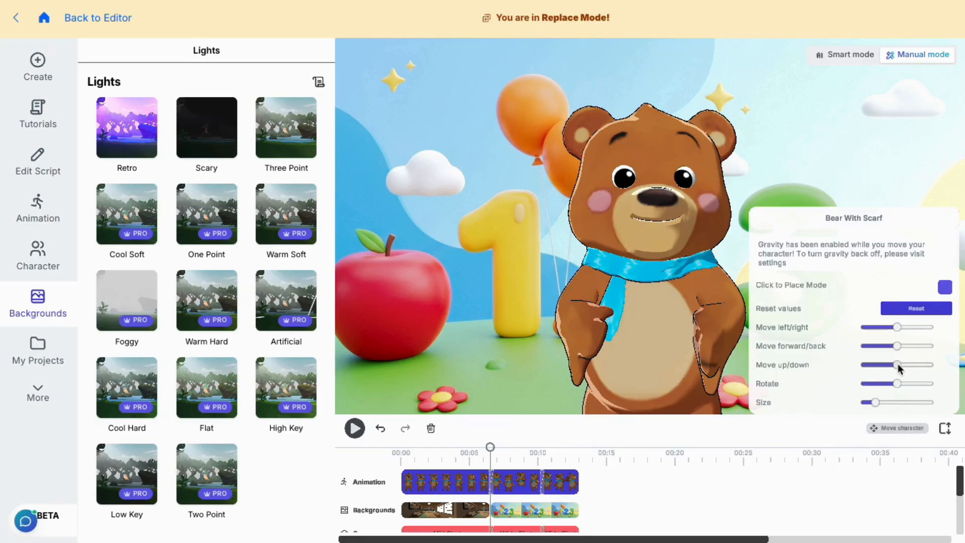
pyautogui.moveTo(898, 365); pyautogui.dragTo(895, 366)
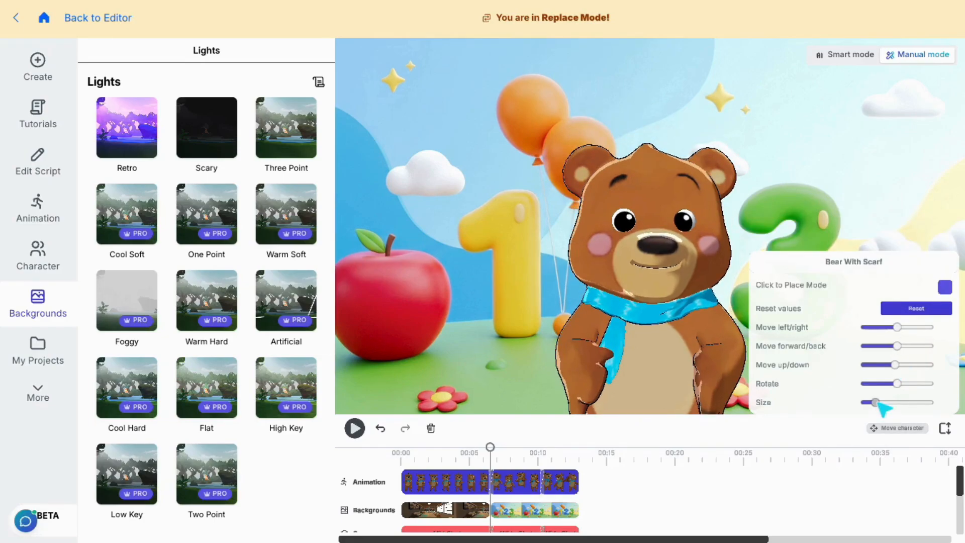
pyautogui.moveTo(875, 402); pyautogui.dragTo(879, 403)
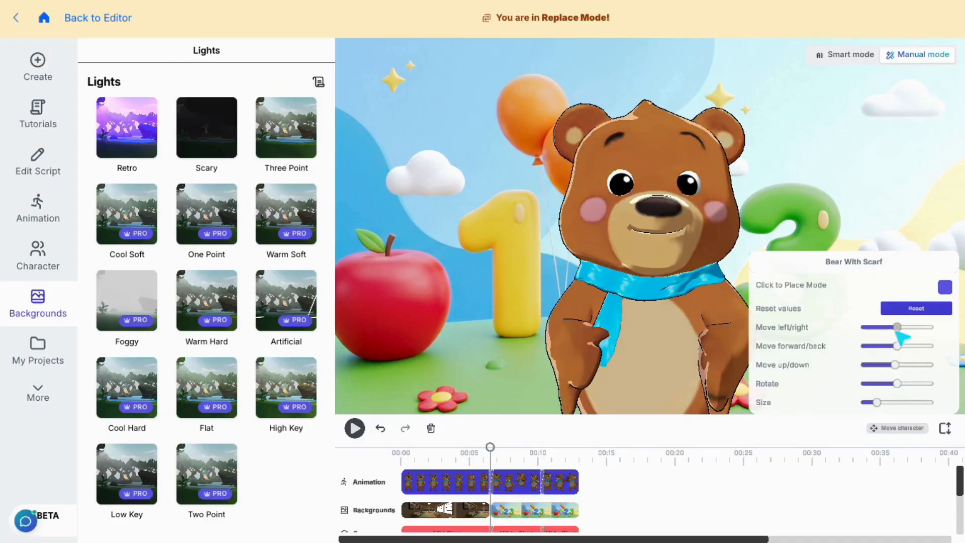
pyautogui.moveTo(895, 344); pyautogui.dragTo(899, 352)
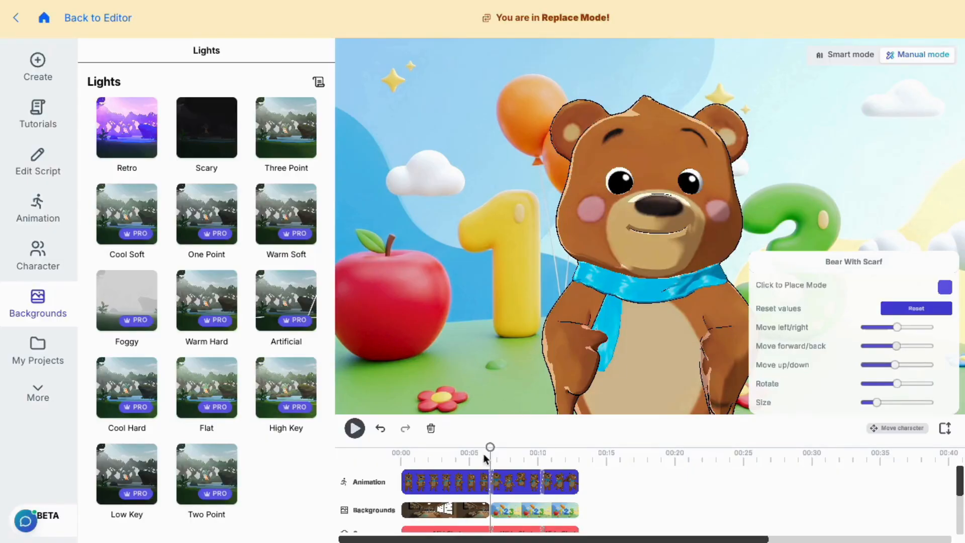
pyautogui.moveTo(484, 453); pyautogui.dragTo(400, 452)
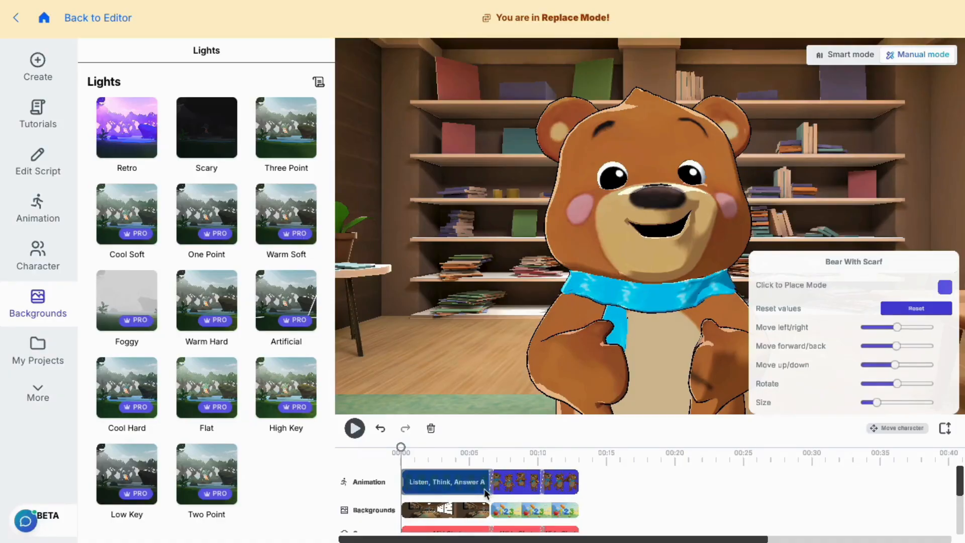
# Replace the One leg jumps animation in the second scene with Scratch Head A from the Explainer Video gallery collection
pyautogui.click(525, 487)
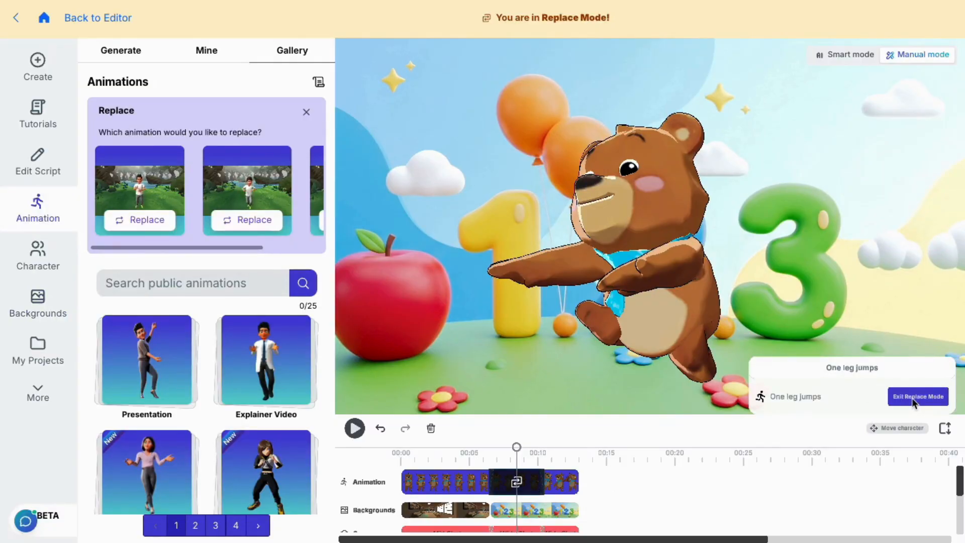
pyautogui.click(913, 397)
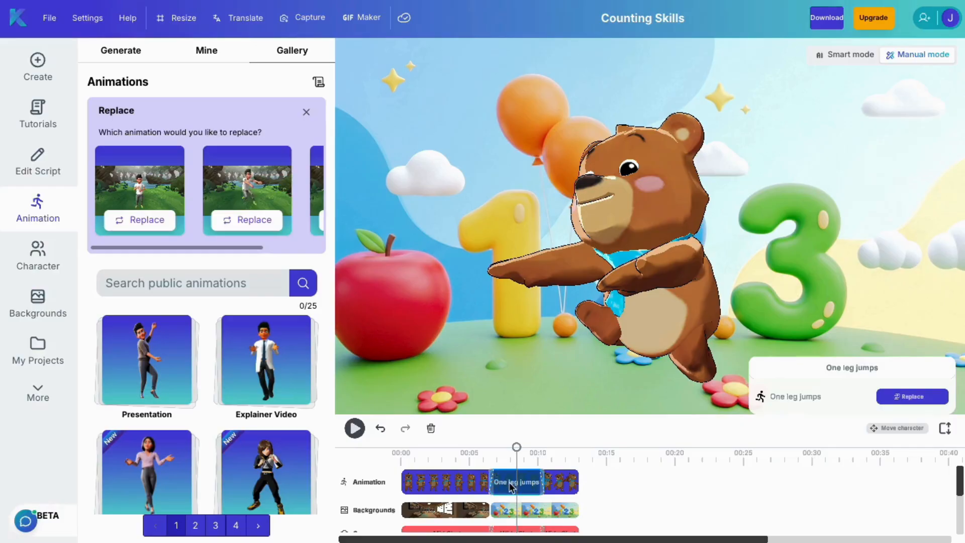
pyautogui.click(926, 401)
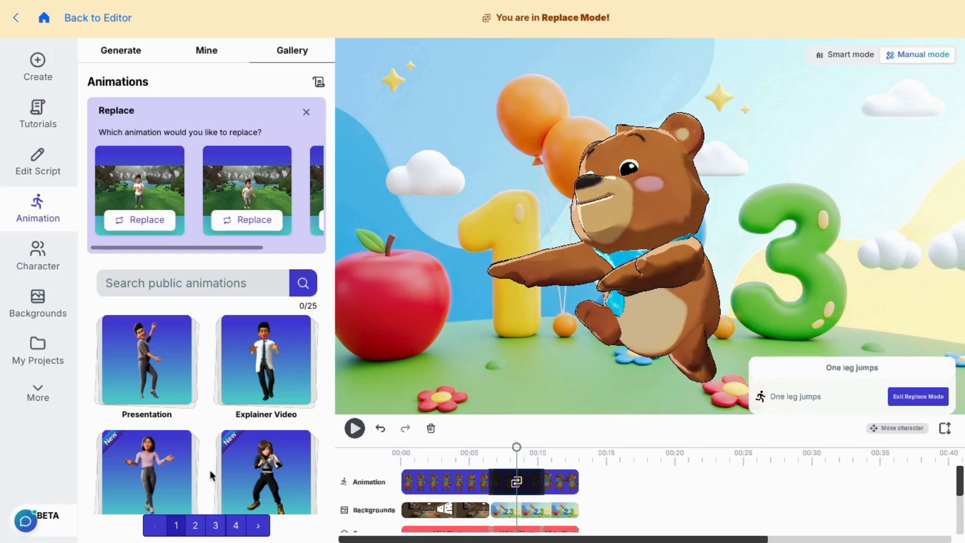
pyautogui.scroll(-1, 210, 438)
pyautogui.scroll(-1, 210, 439)
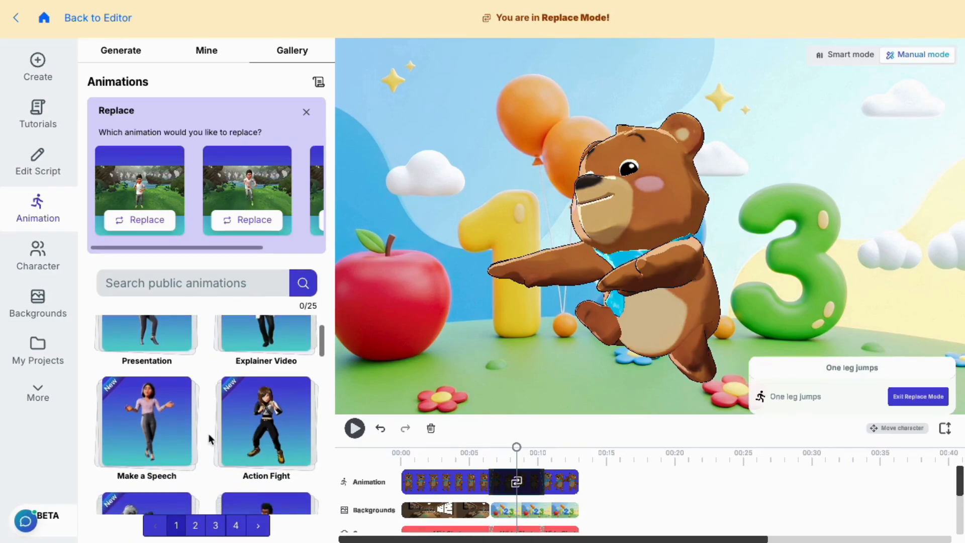
pyautogui.scroll(2, 210, 438)
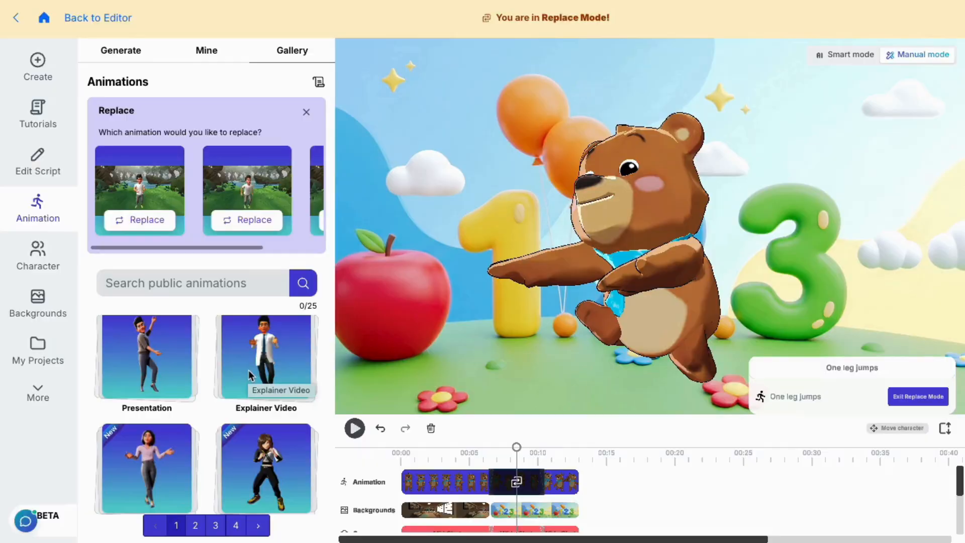
pyautogui.click(246, 353)
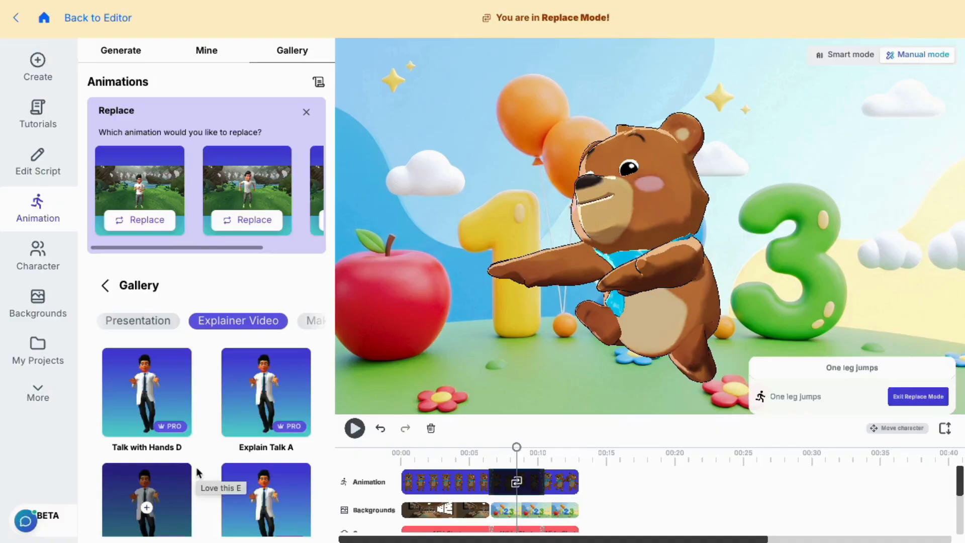
pyautogui.scroll(-2, 203, 469)
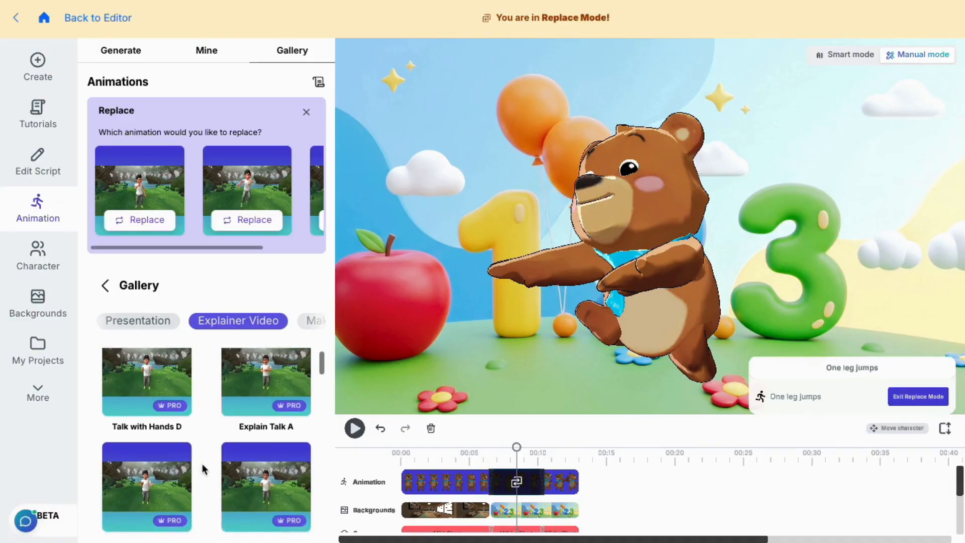
pyautogui.scroll(-3, 203, 469)
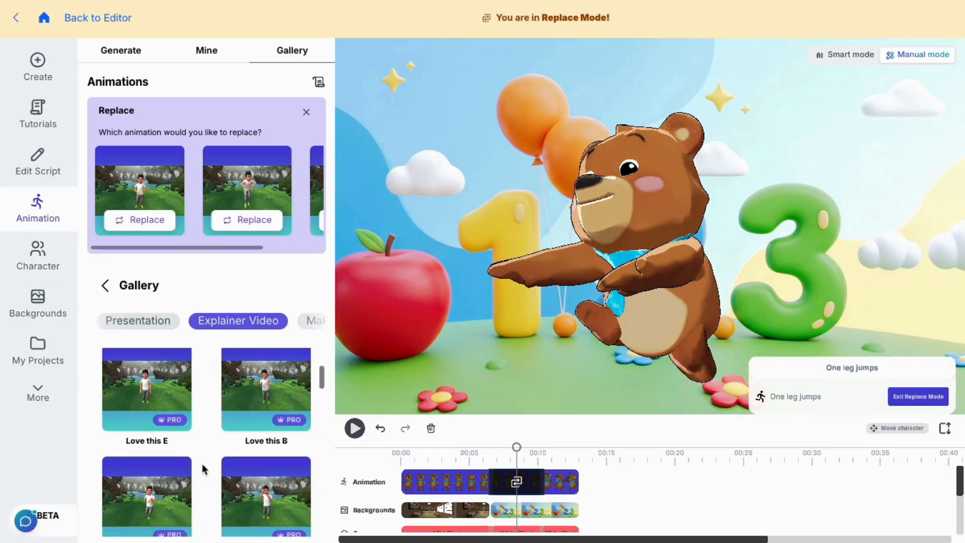
pyautogui.scroll(-1, 204, 469)
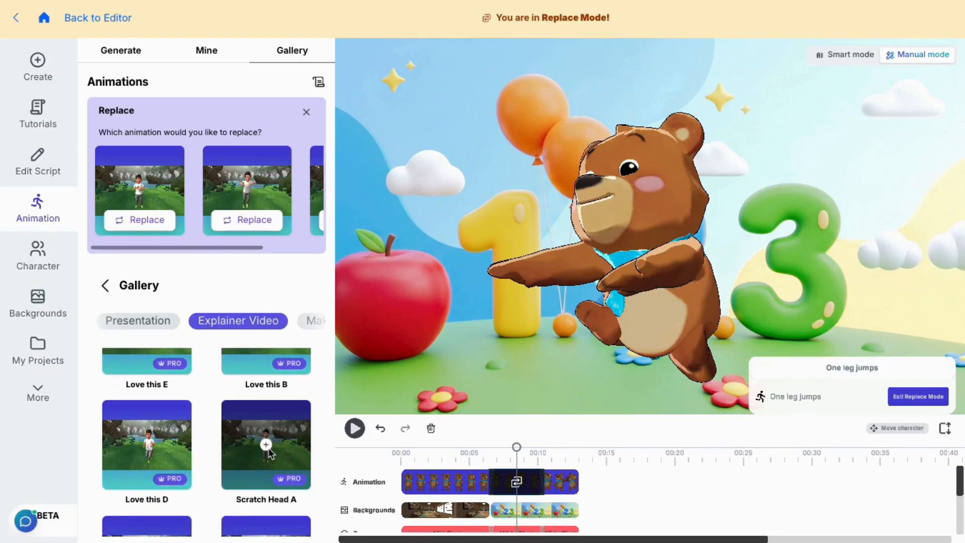
pyautogui.click(265, 444)
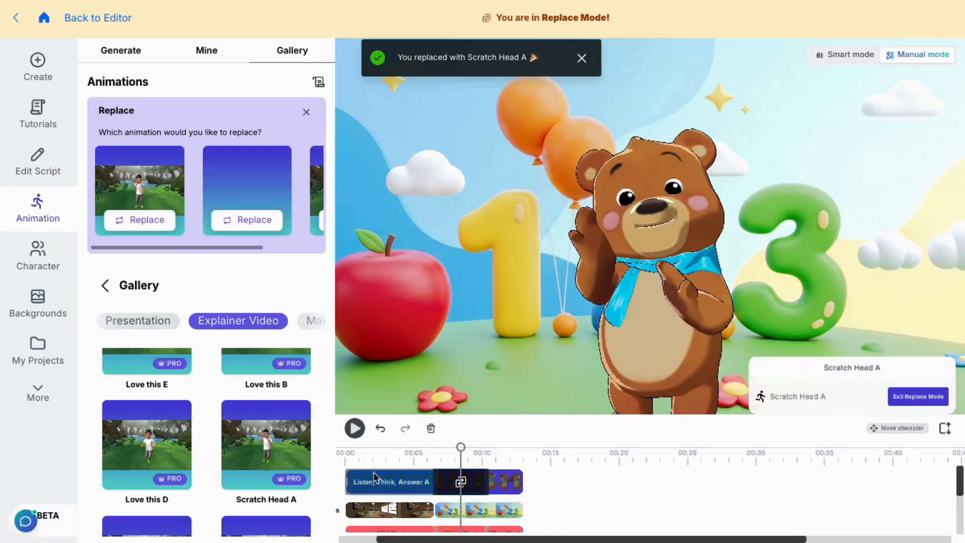
# Leave Replace Mode, play the whole video from the start, and return the playhead to 00:00
pyautogui.moveTo(461, 447); pyautogui.dragTo(369, 458)
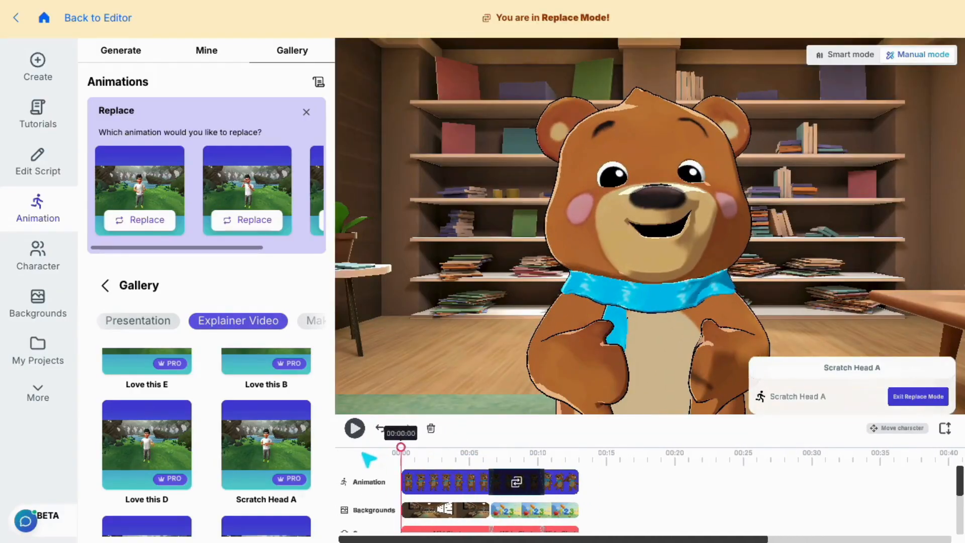
pyautogui.click(620, 475)
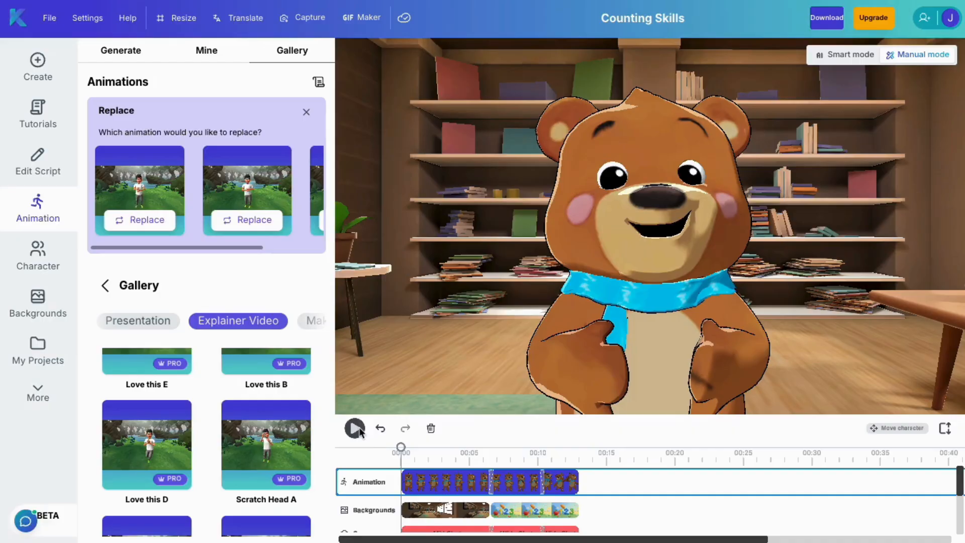
pyautogui.click(359, 430)
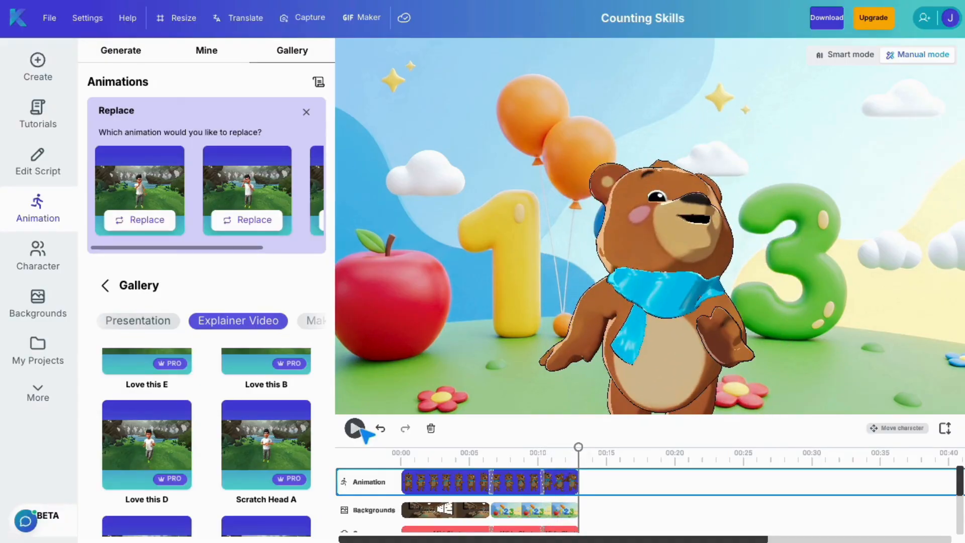
pyautogui.moveTo(579, 449); pyautogui.dragTo(402, 463)
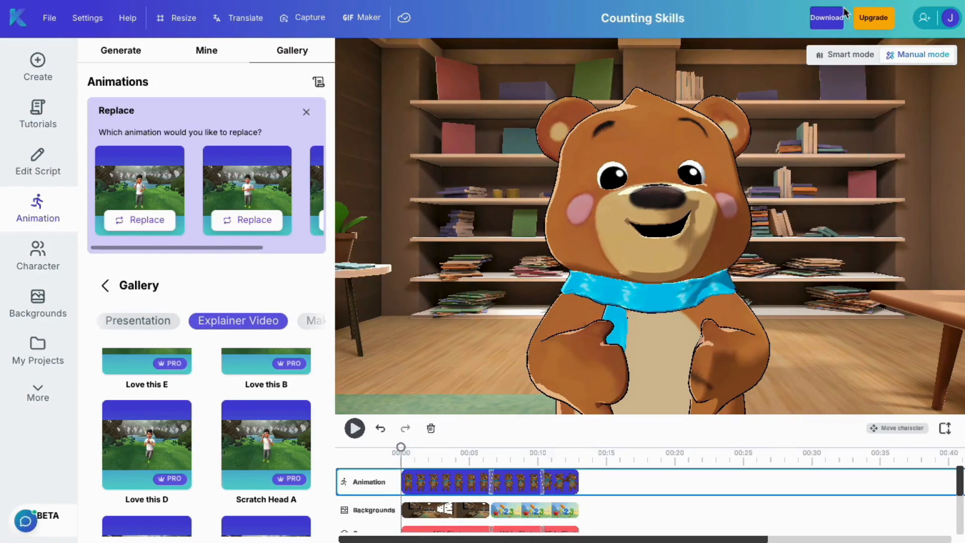
# Examine the video download settings and the available file formats, then close them without downloading
pyautogui.click(825, 21)
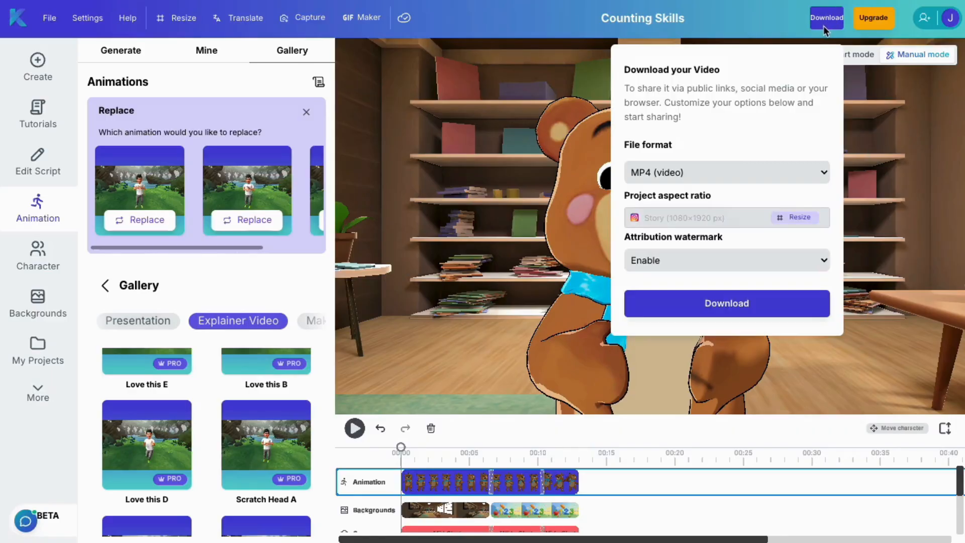
pyautogui.click(765, 173)
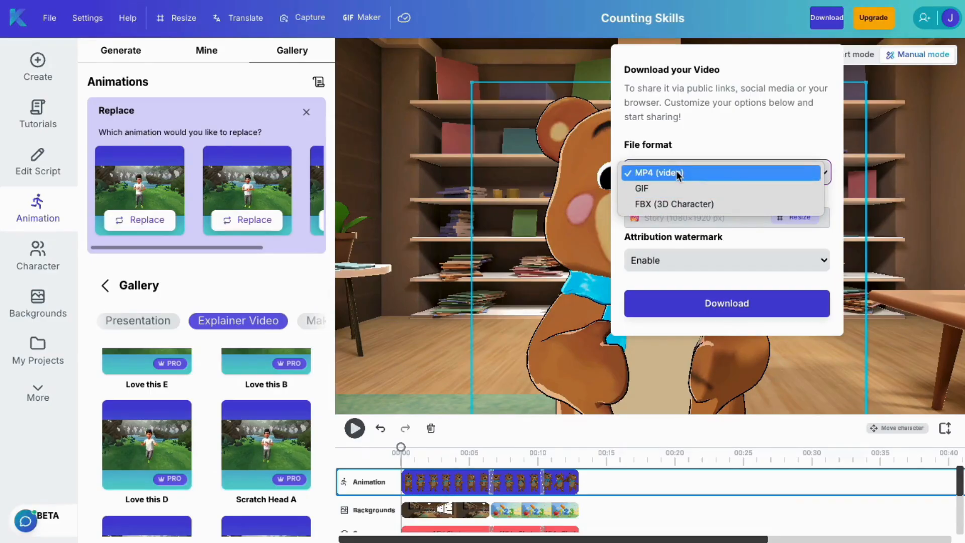
pyautogui.click(722, 119)
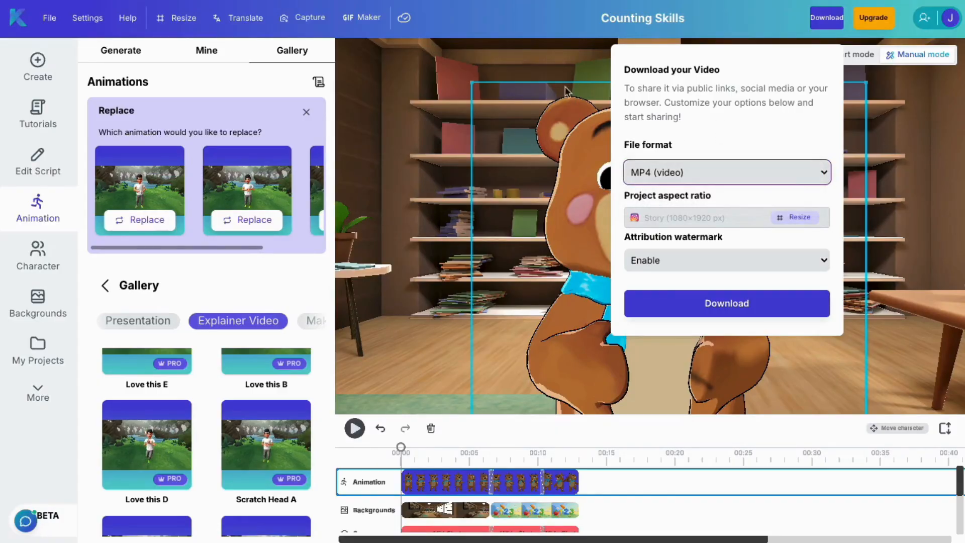
pyautogui.click(349, 73)
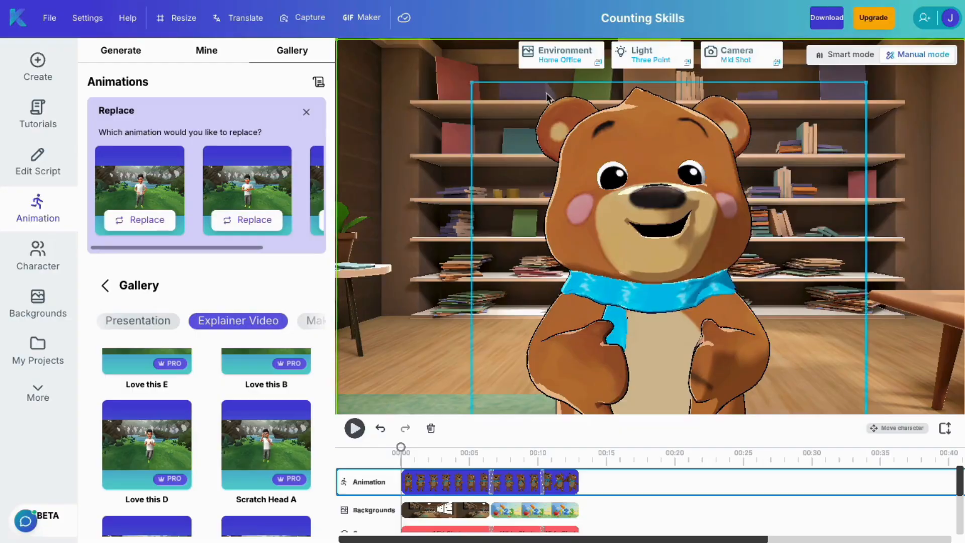
# Try setting up a transparent GIF with the Skeleton character and the Explain Talk A animation, and close the GIF maker
pyautogui.click(370, 18)
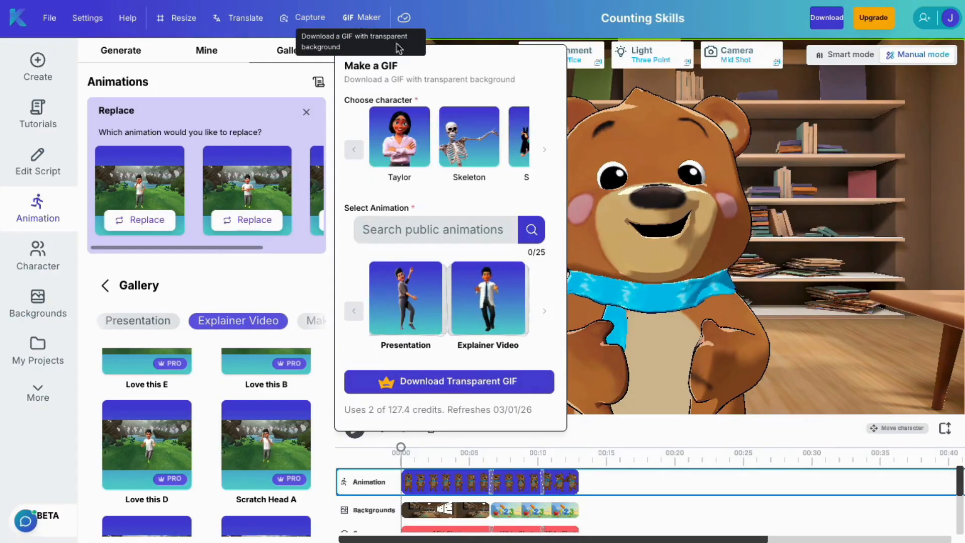
pyautogui.click(479, 301)
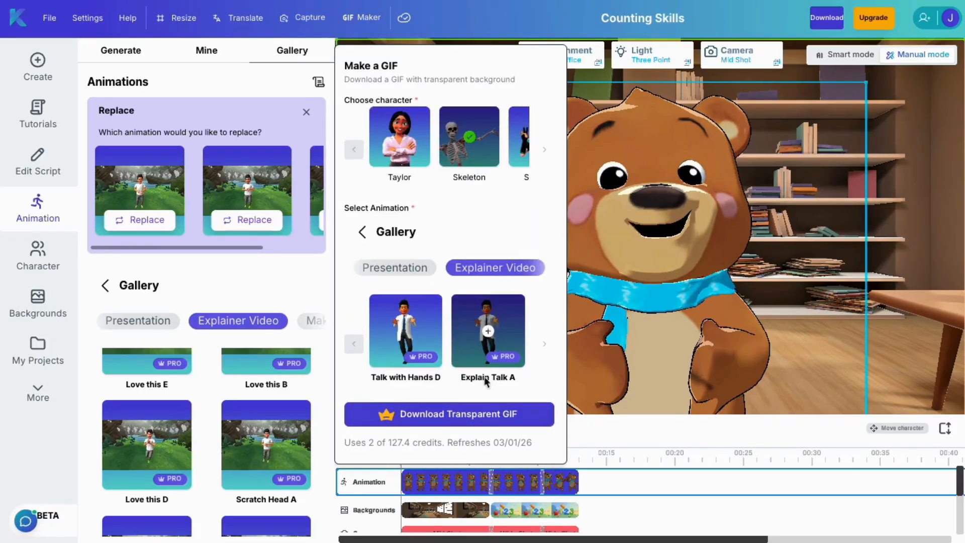
pyautogui.click(487, 328)
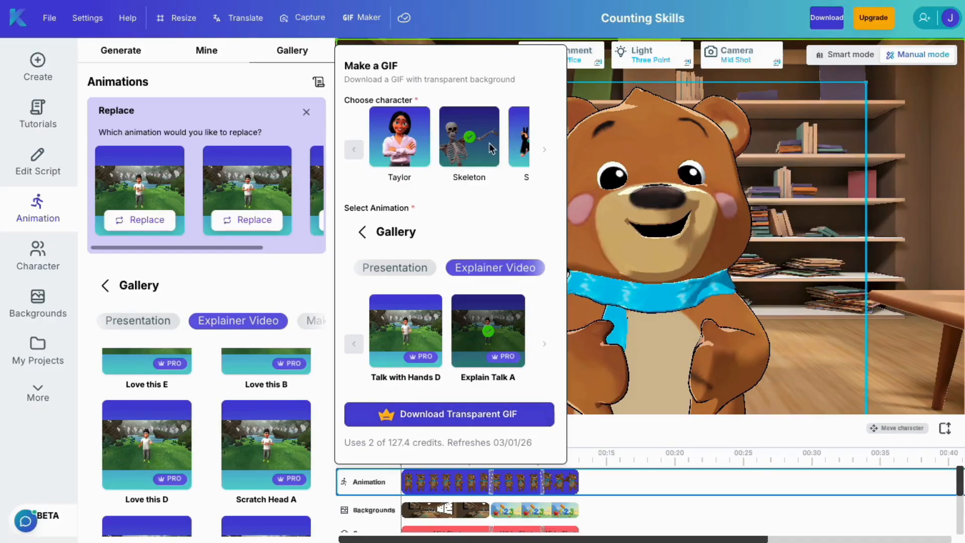
pyautogui.click(314, 18)
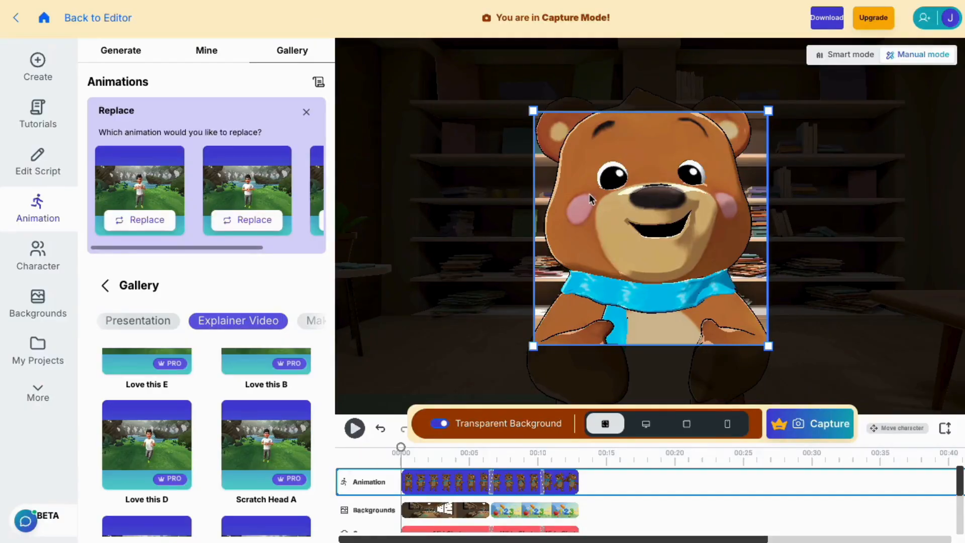
pyautogui.click(111, 18)
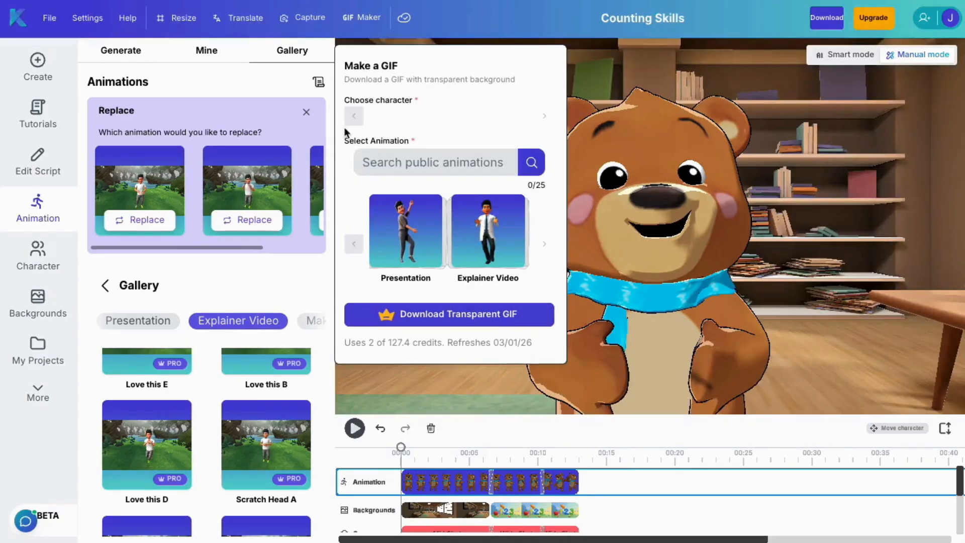
pyautogui.click(672, 179)
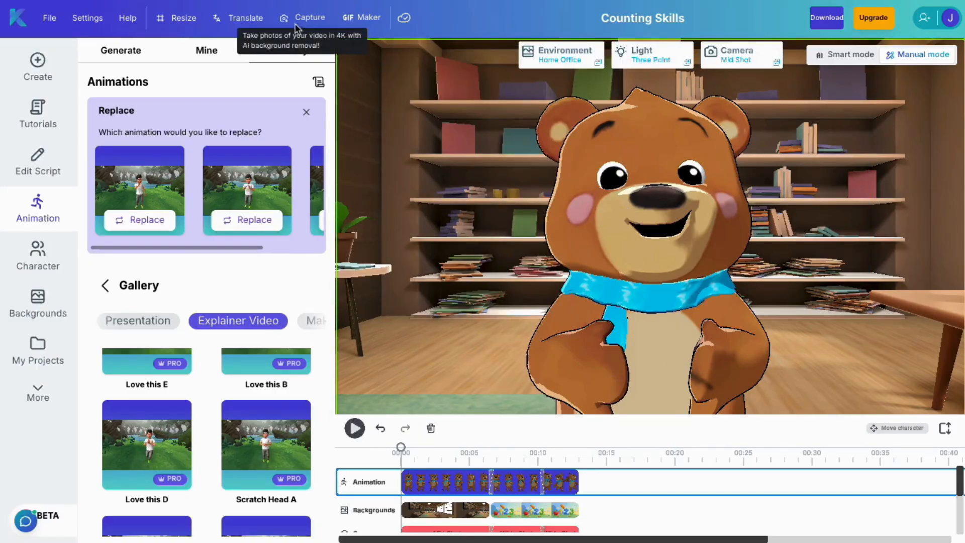
# Try framing the bear's raised-arm pose at about 00:11 for a transparent-background capture, and leave Capture Mode without taking it
pyautogui.click(307, 19)
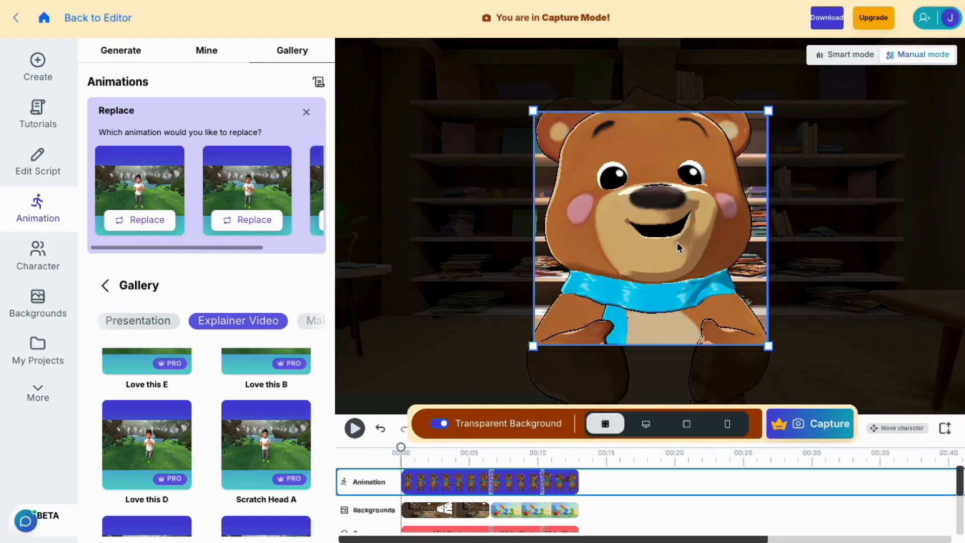
pyautogui.moveTo(677, 243); pyautogui.dragTo(634, 203)
pyautogui.moveTo(735, 312); pyautogui.dragTo(790, 418)
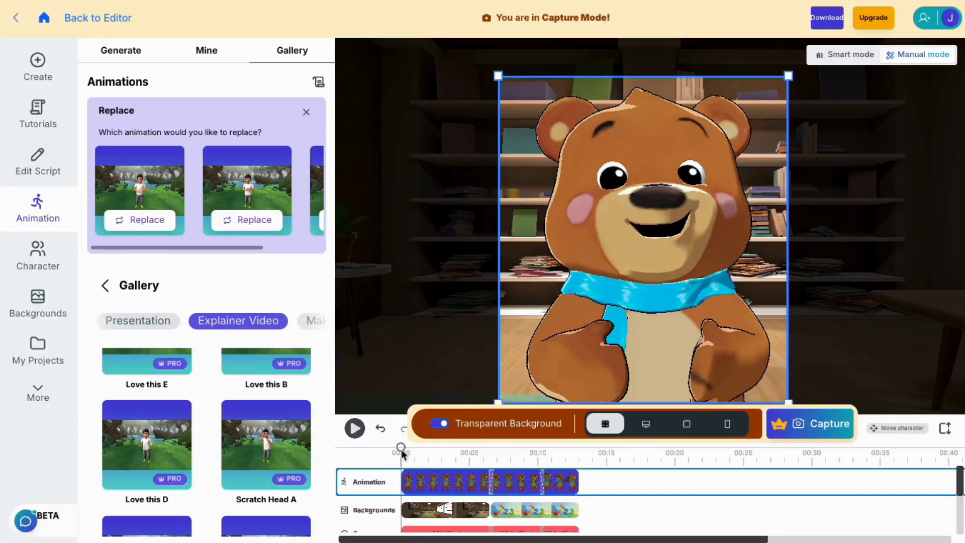
pyautogui.moveTo(402, 452); pyautogui.dragTo(555, 467)
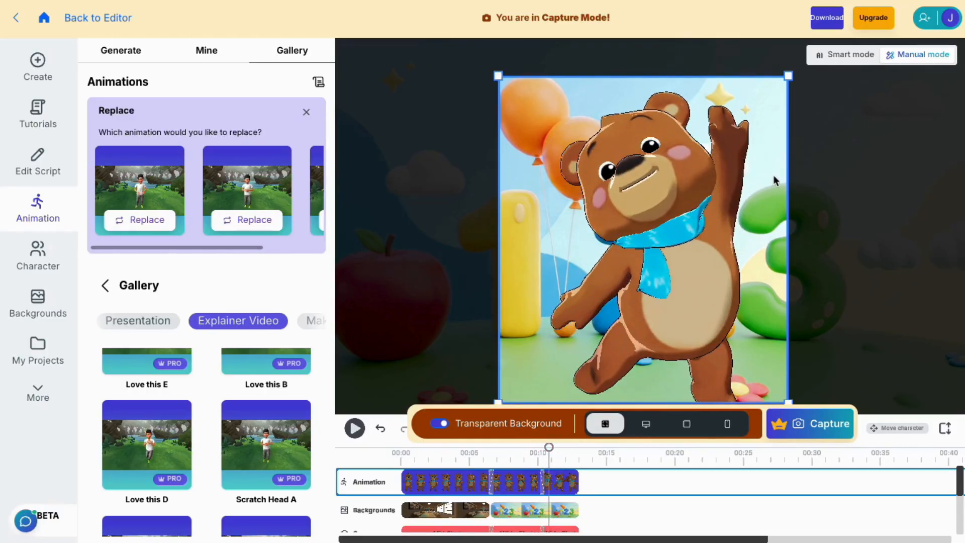
pyautogui.moveTo(788, 77)
pyautogui.mouseDown()
pyautogui.moveTo(804, 58)
pyautogui.moveTo(636, 88)
pyautogui.moveTo(799, 71)
pyautogui.moveTo(794, 62)
pyautogui.mouseUp()
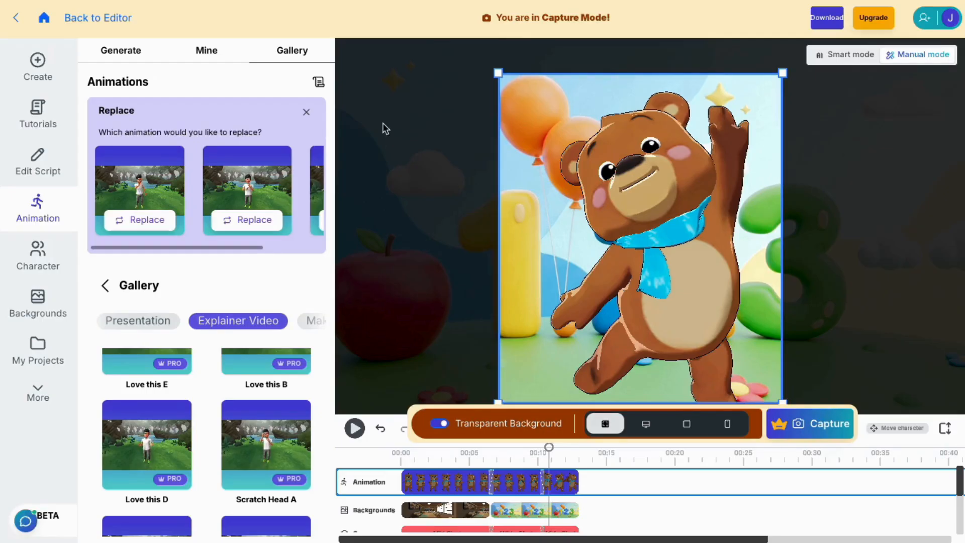
pyautogui.click(91, 17)
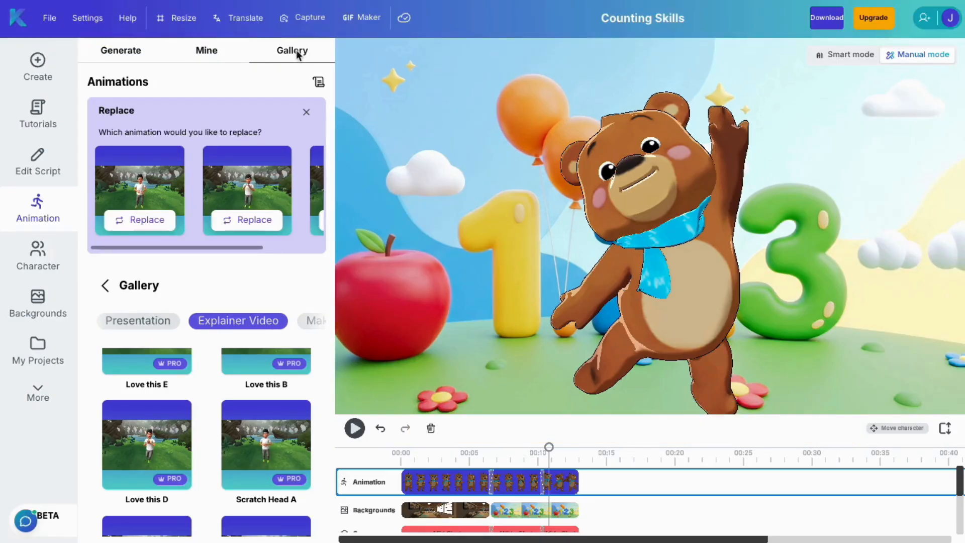
# Compare the social media size presets and resize the project to the Instagram Story format, 1080×1920 px
pyautogui.click(182, 20)
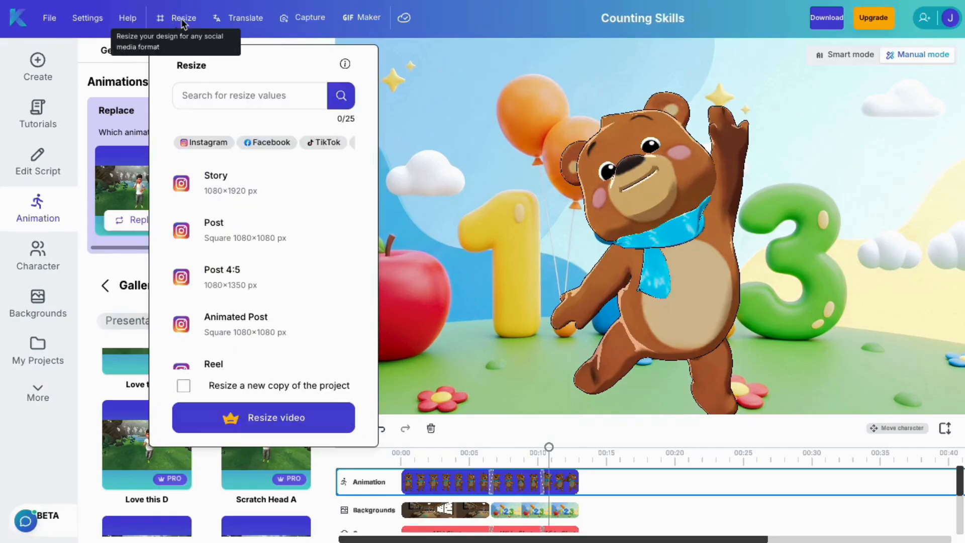
pyautogui.click(276, 143)
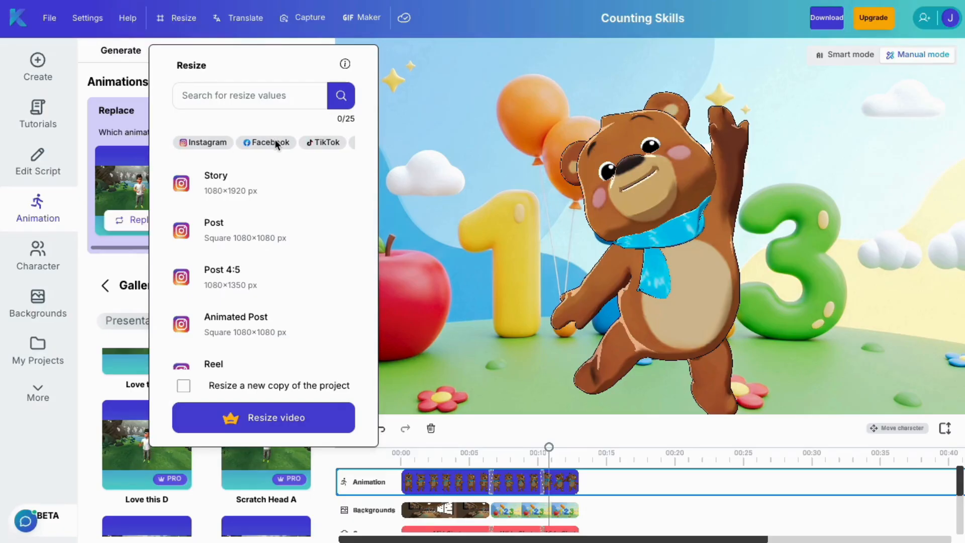
pyautogui.click(319, 143)
pyautogui.hscroll(3, 320, 145)
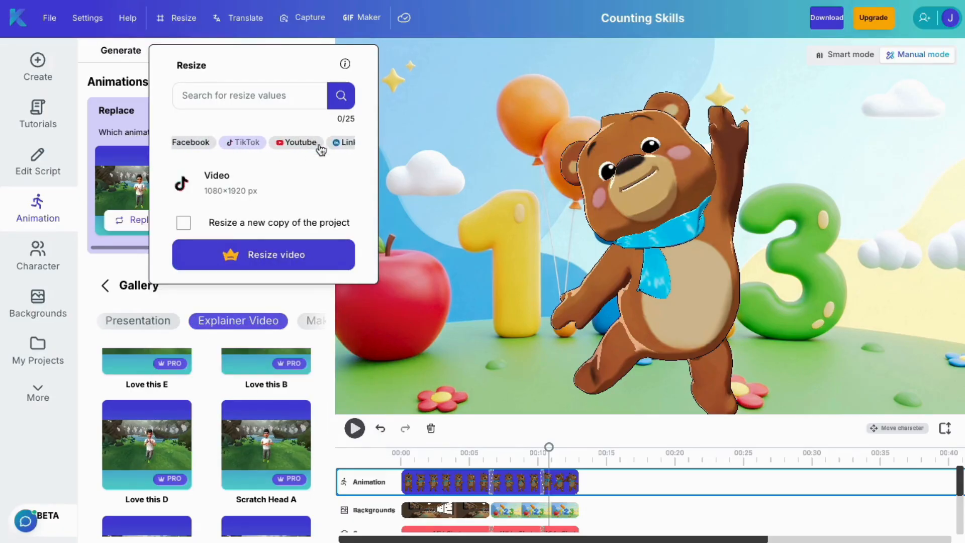
pyautogui.hscroll(-3, 320, 146)
pyautogui.click(201, 146)
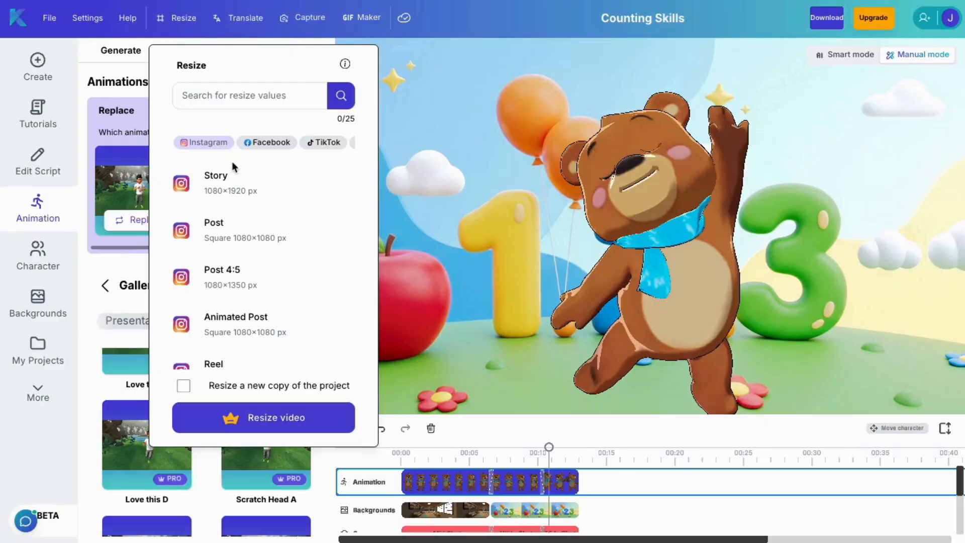
pyautogui.click(230, 184)
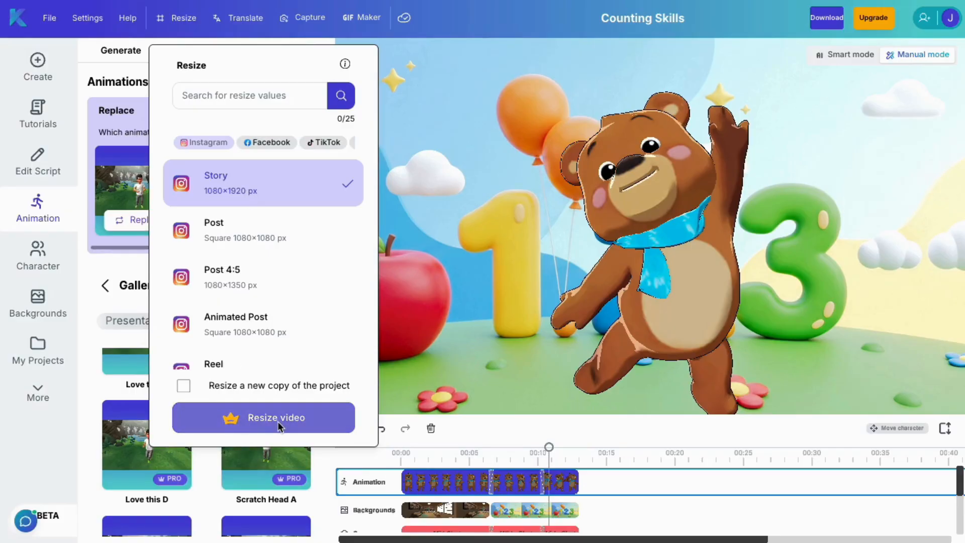
pyautogui.click(263, 417)
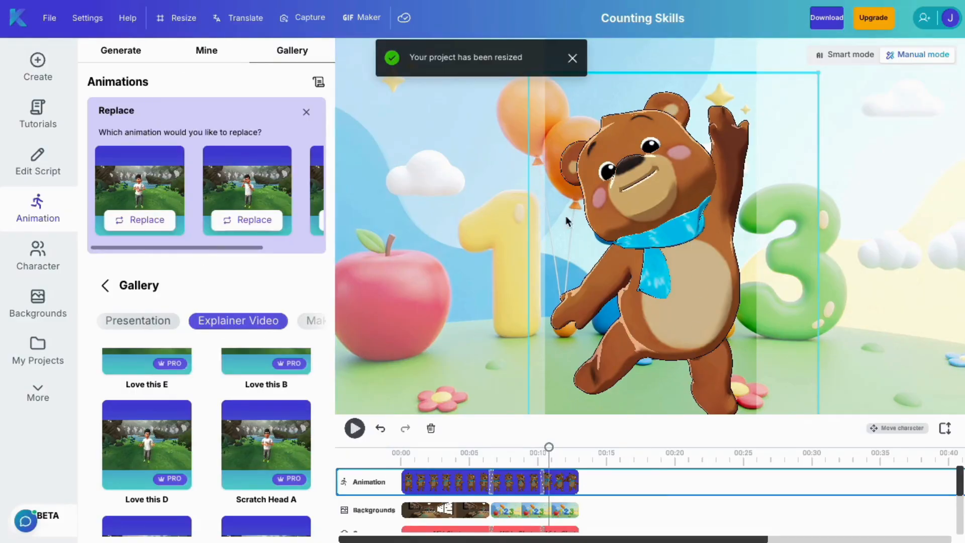
# Reduce the bear's size in the bookshelf scene at about 00:04 and raise it slightly so it fits the vertical frame
pyautogui.moveTo(549, 446); pyautogui.dragTo(458, 447)
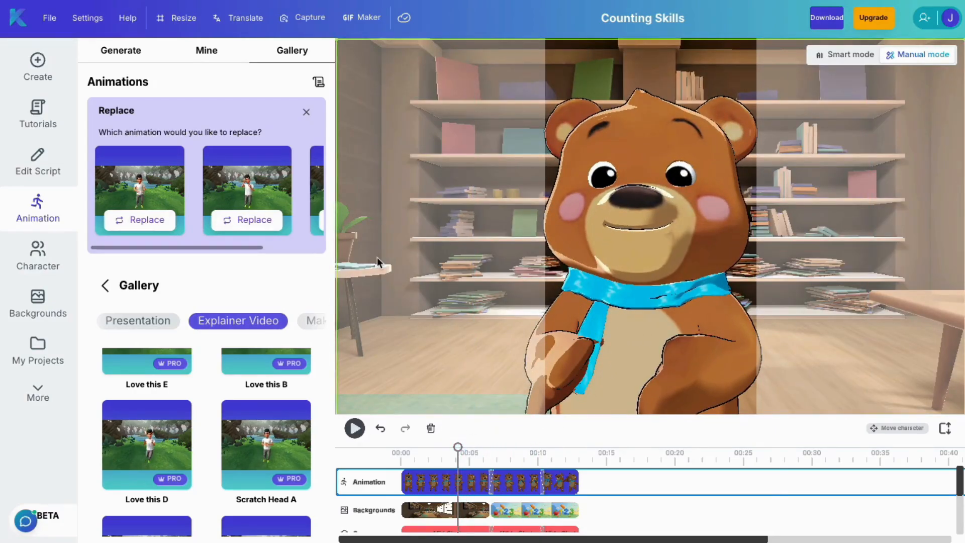
pyautogui.click(898, 428)
pyautogui.moveTo(877, 402); pyautogui.dragTo(873, 402)
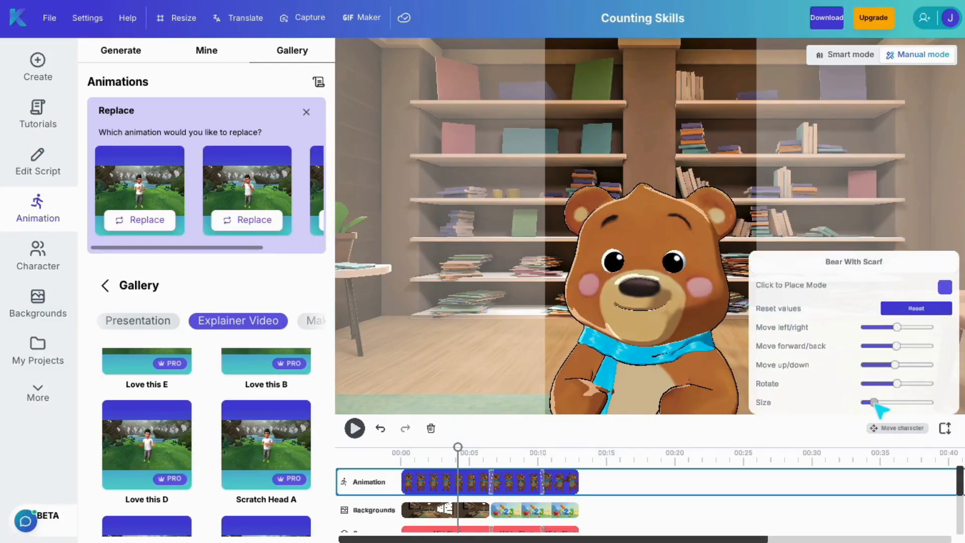
pyautogui.moveTo(896, 364); pyautogui.dragTo(898, 365)
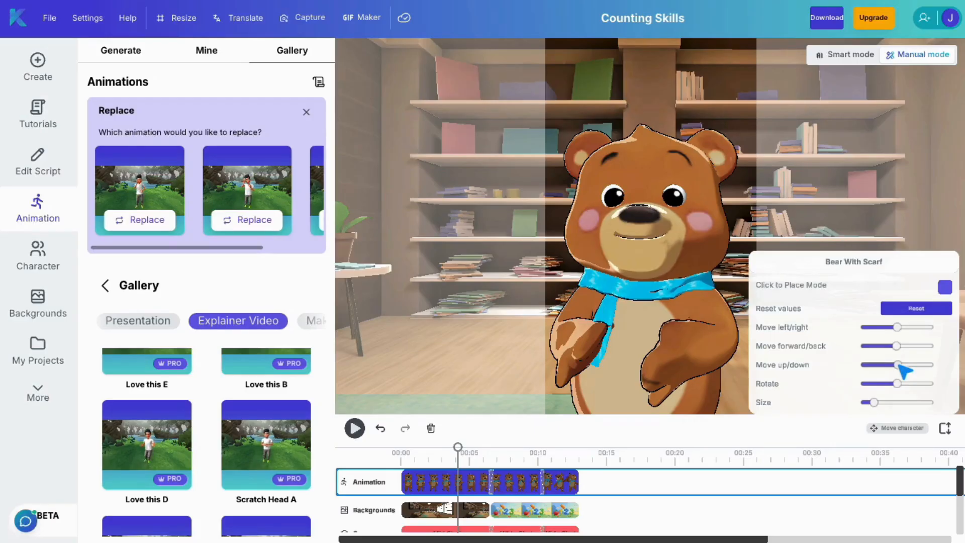
pyautogui.click(425, 276)
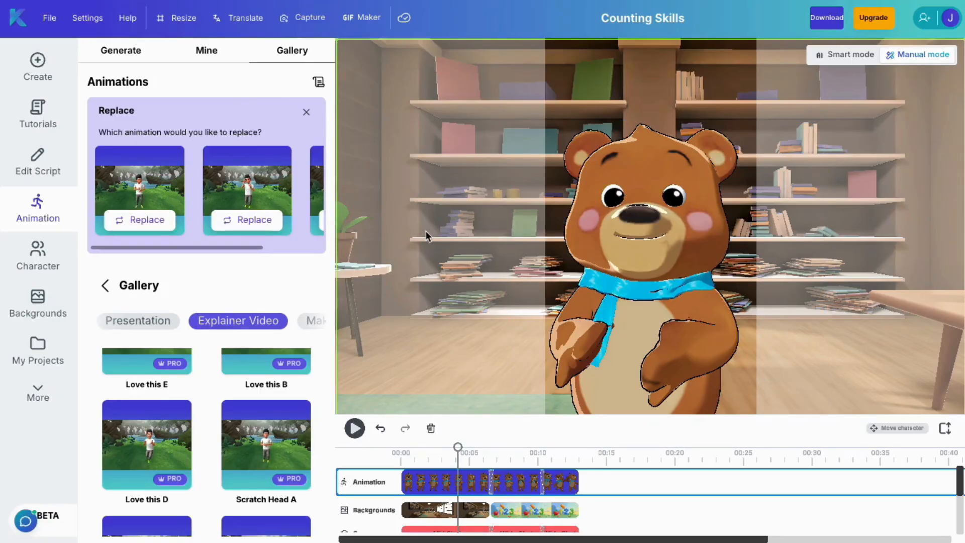
# Try a Spanish translation of the character's speech with the Mia (Professional) voice and preview that voice
pyautogui.click(240, 19)
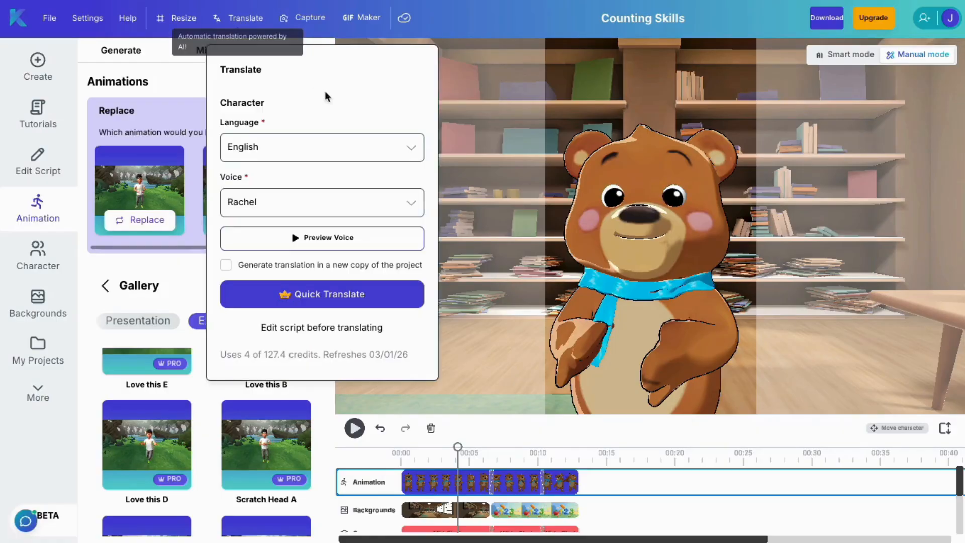
pyautogui.click(355, 146)
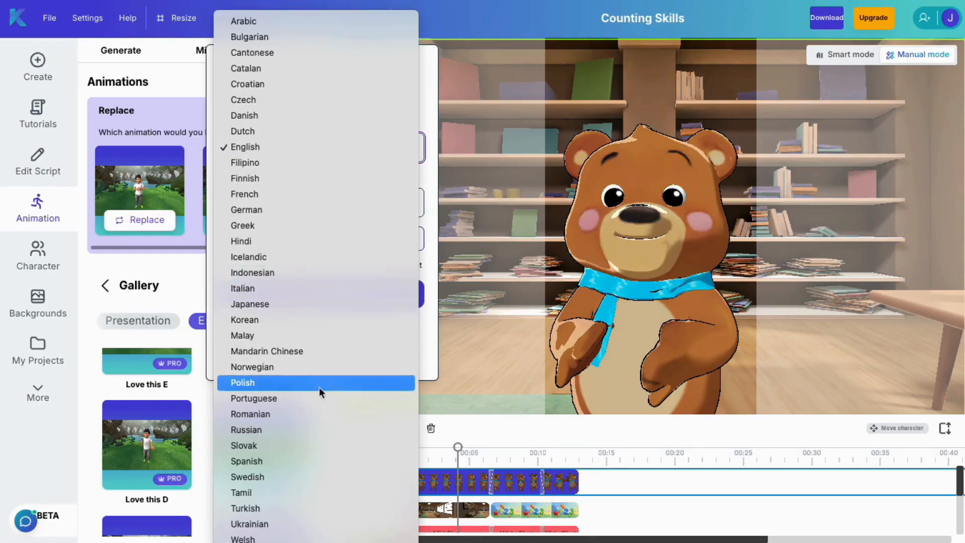
pyautogui.click(269, 461)
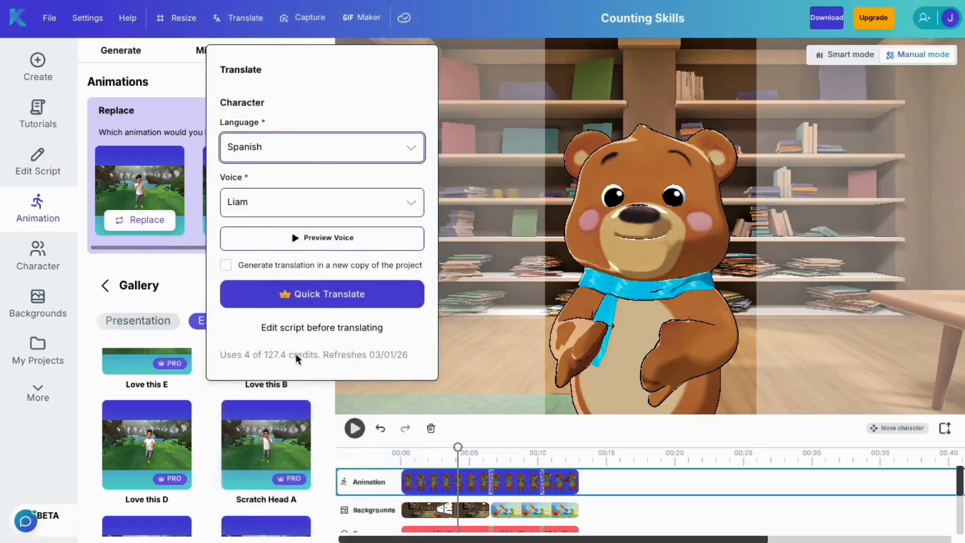
pyautogui.click(316, 202)
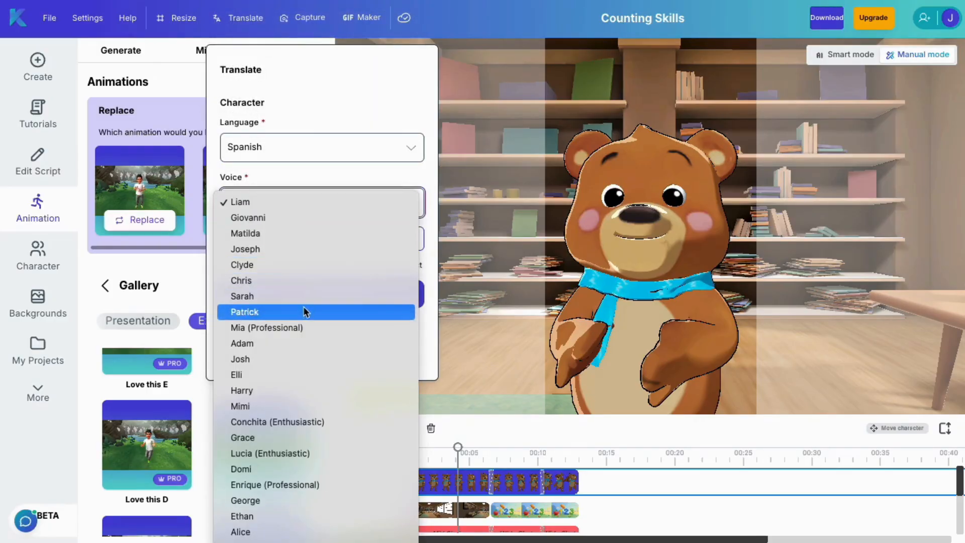
pyautogui.click(300, 330)
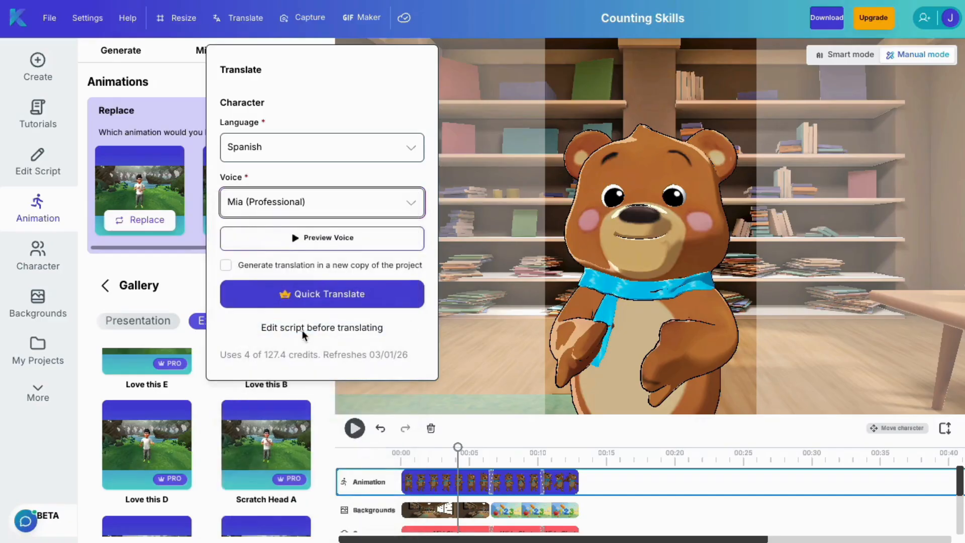
pyautogui.click(285, 242)
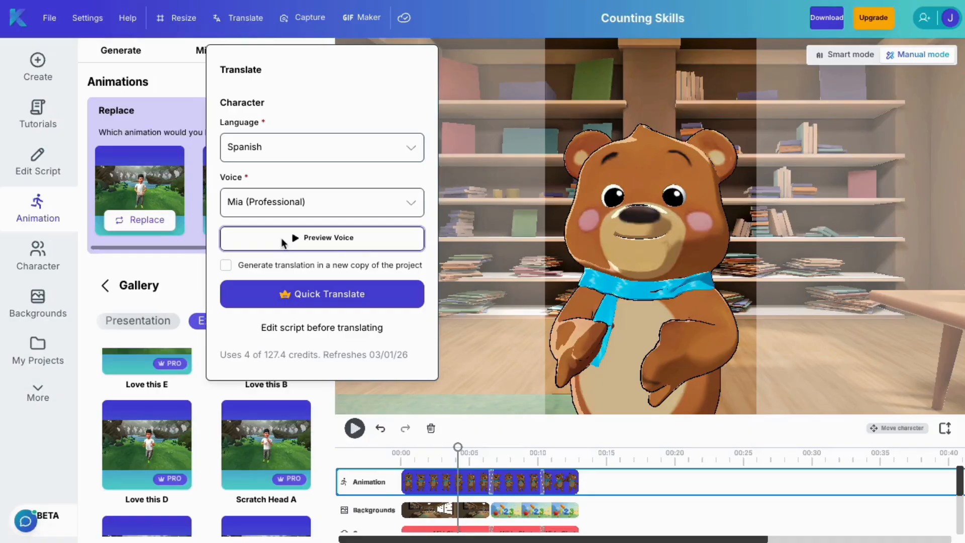
# Preview the Lucia (Enthusiastic) voice for the Spanish translation, and close the translation settings without translating
pyautogui.click(294, 204)
pyautogui.click(275, 327)
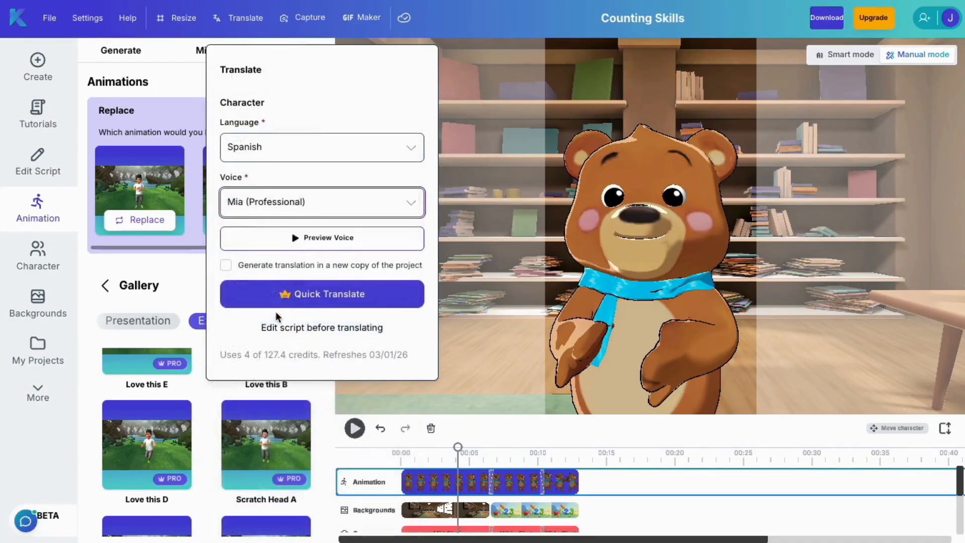
pyautogui.click(275, 240)
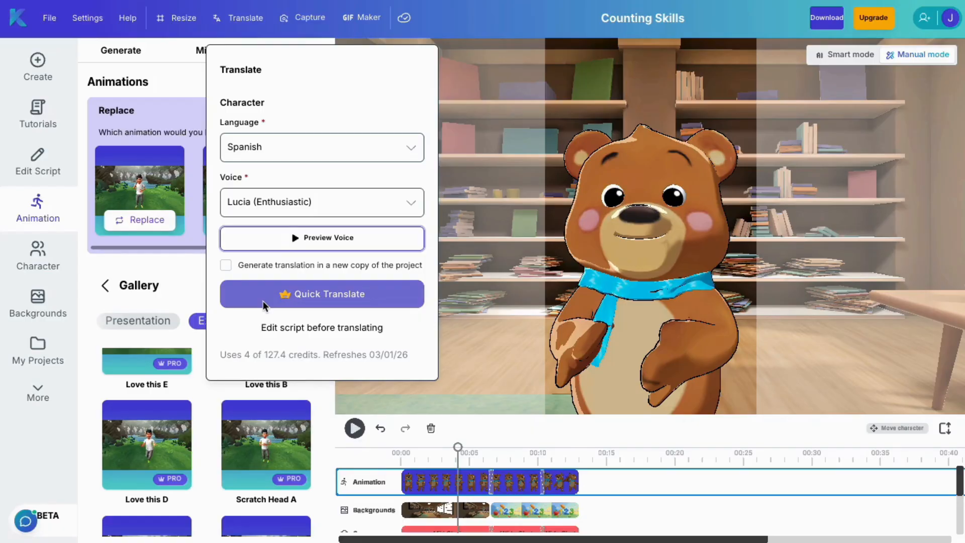
pyautogui.click(491, 123)
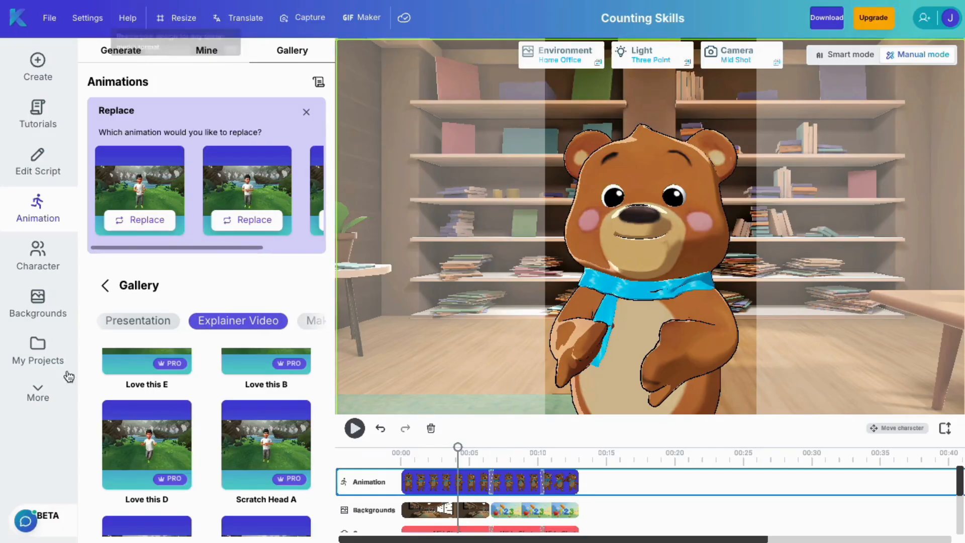
# Start a custom AI music track described as "country song about learning how to count 1, 2, 3"
pyautogui.click(36, 391)
pyautogui.scroll(-5, 36, 391)
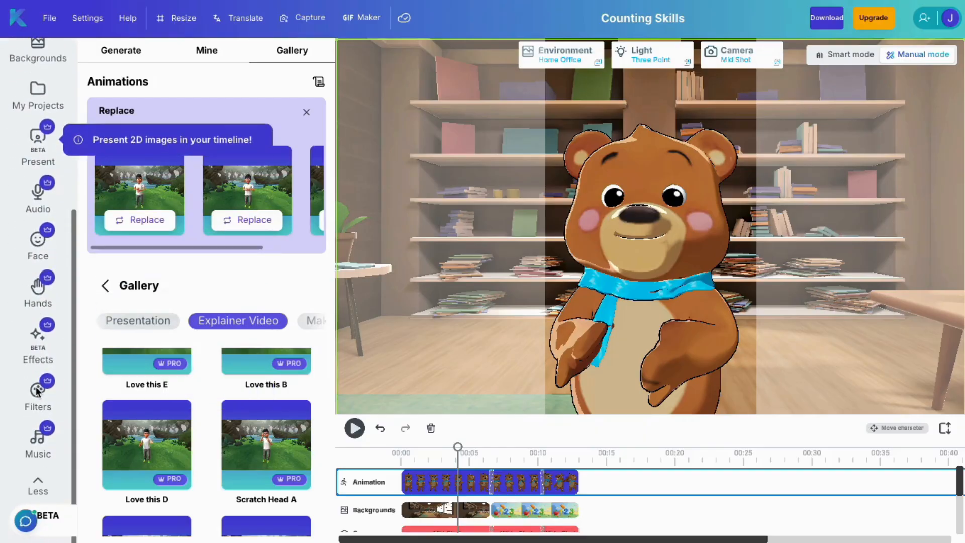
pyautogui.click(36, 442)
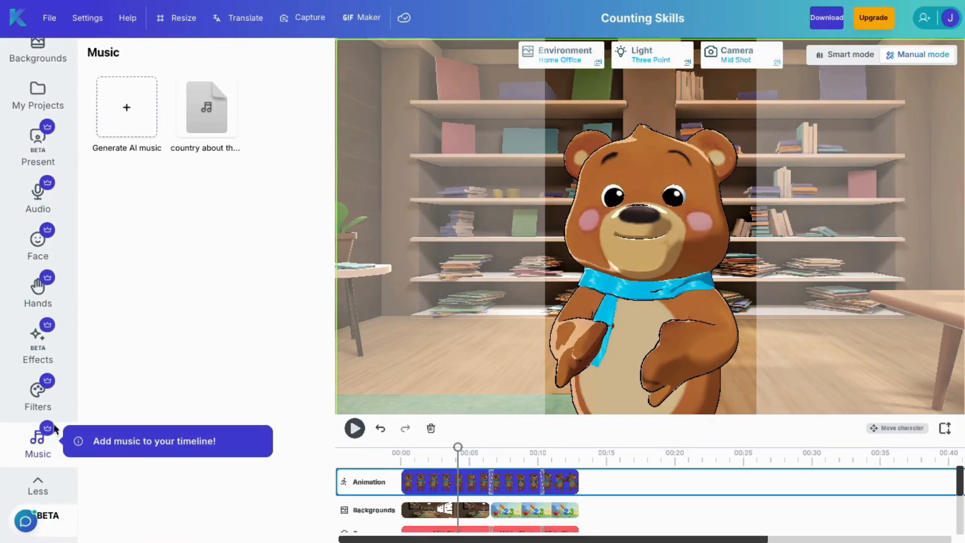
pyautogui.click(126, 108)
pyautogui.click(321, 240)
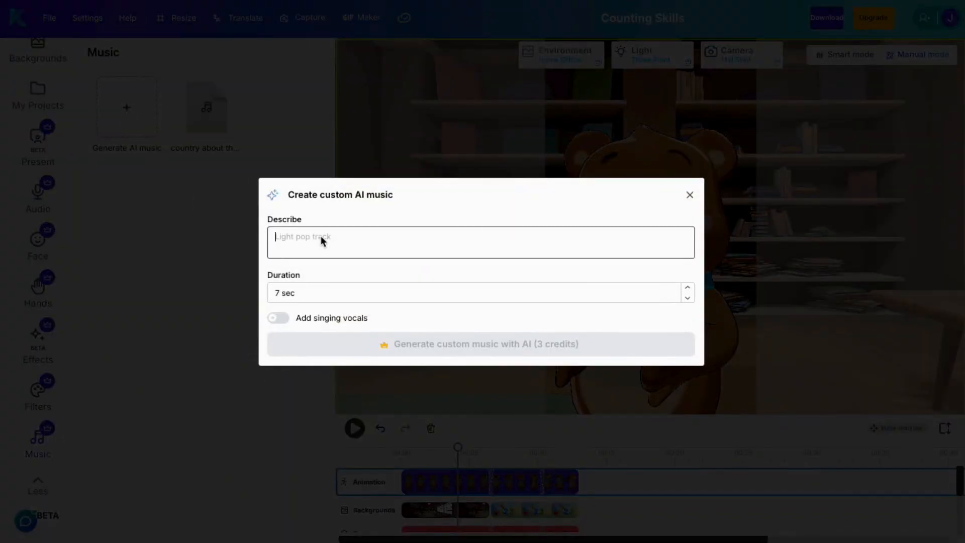
pyautogui.write('country song')
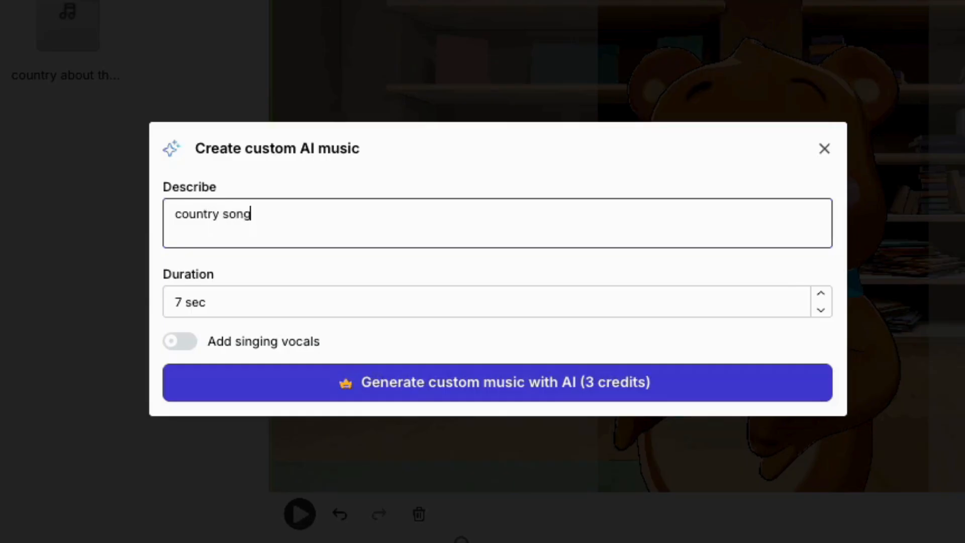
pyautogui.write(' about learning how')
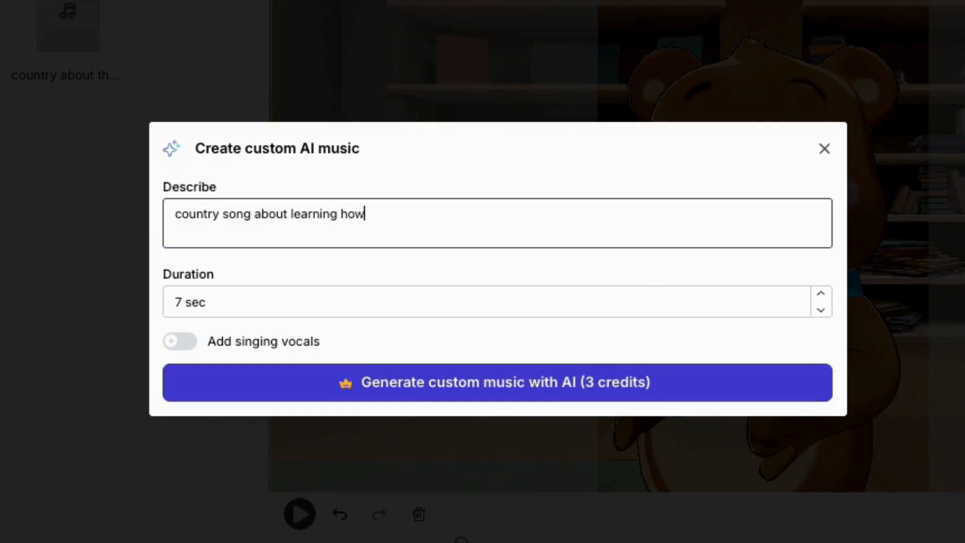
pyautogui.write(' to count 1, 2, 3')
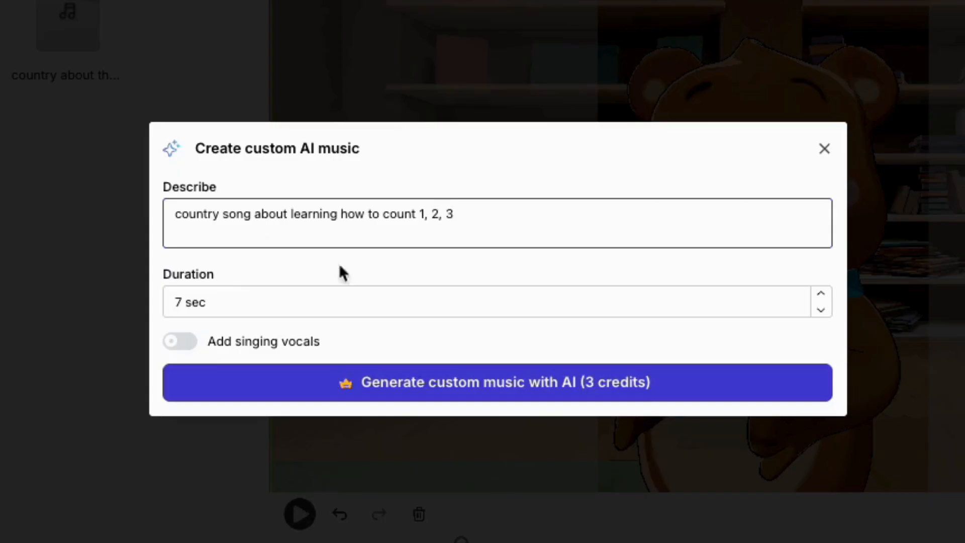
# Set the music duration to 11 sec, add singing vocals, and generate the custom track
pyautogui.click(819, 294)
pyautogui.click(819, 295)
pyautogui.click(819, 295)
pyautogui.click(819, 295)
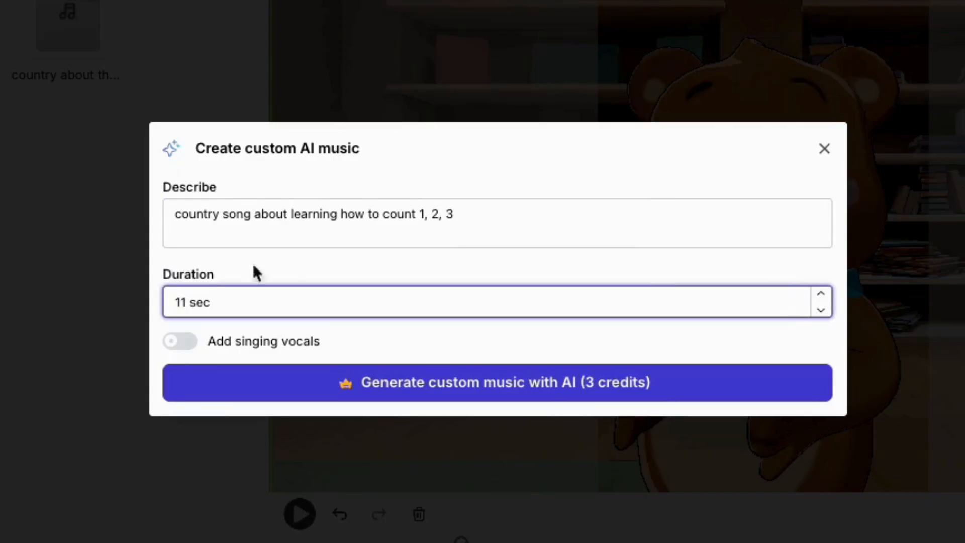
pyautogui.click(187, 342)
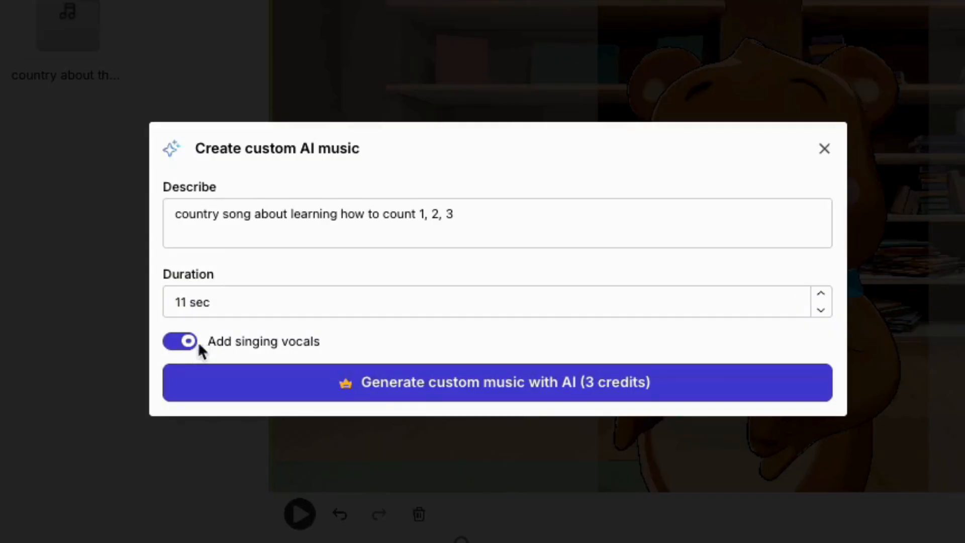
pyautogui.click(453, 391)
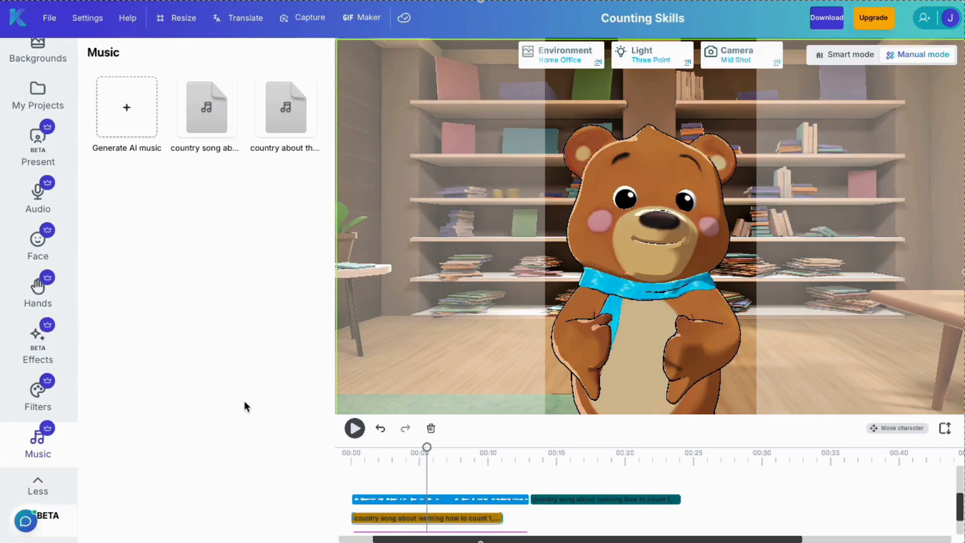
# Delete the original spoken clip from the Dialogue track and move the country song's dialogue clip to 00:00
pyautogui.click(945, 428)
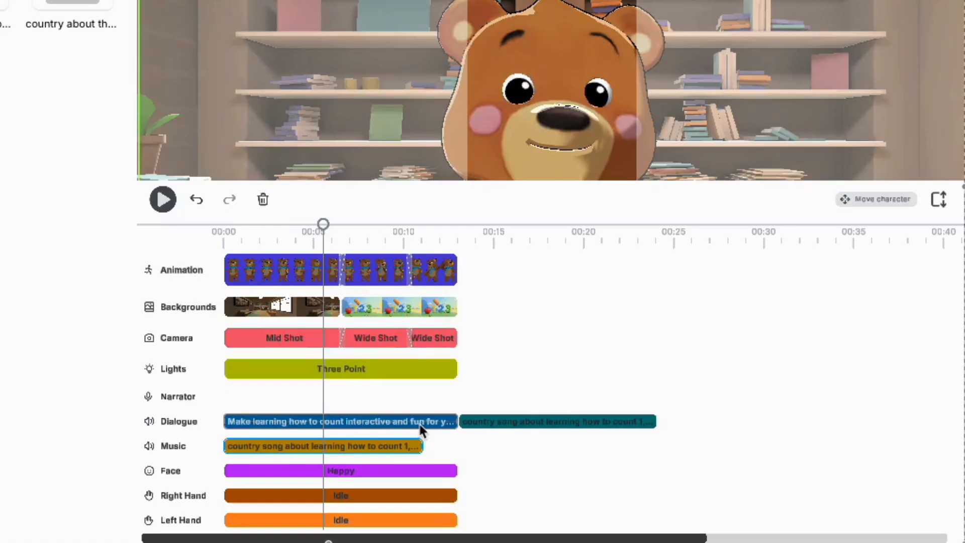
pyautogui.click(404, 423)
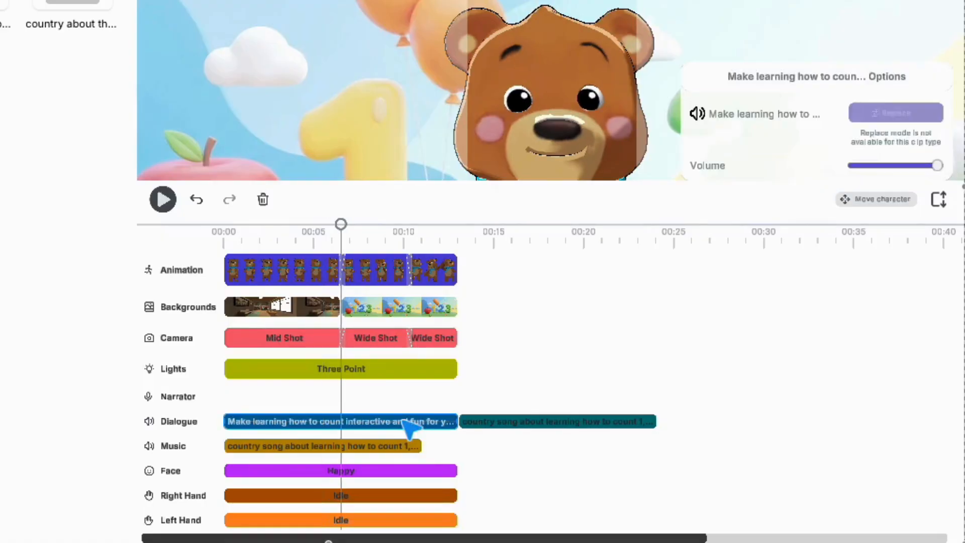
pyautogui.click(262, 199)
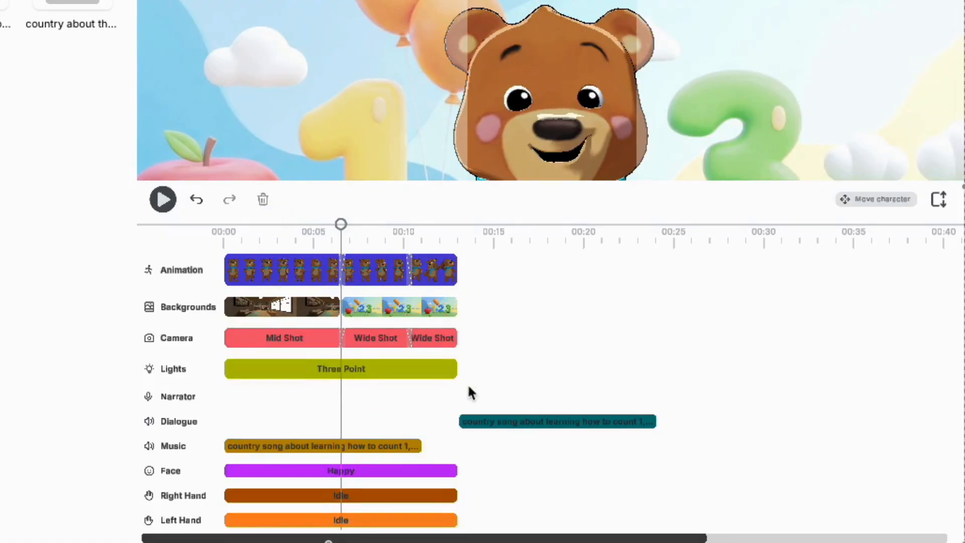
pyautogui.moveTo(566, 427); pyautogui.dragTo(308, 427)
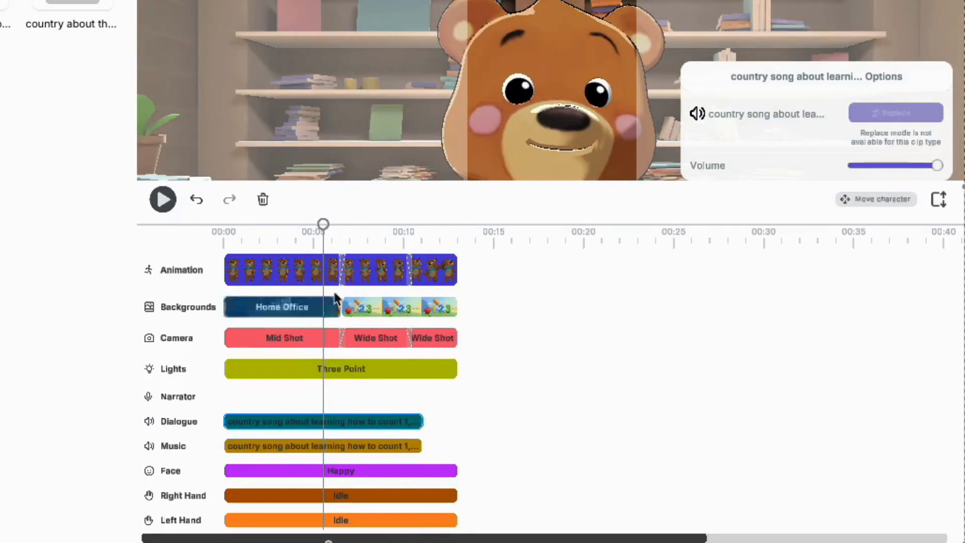
# Collapse the expanded timeline and play the bear's singing video from 00:00 to about 00:08
pyautogui.moveTo(325, 224); pyautogui.dragTo(224, 224)
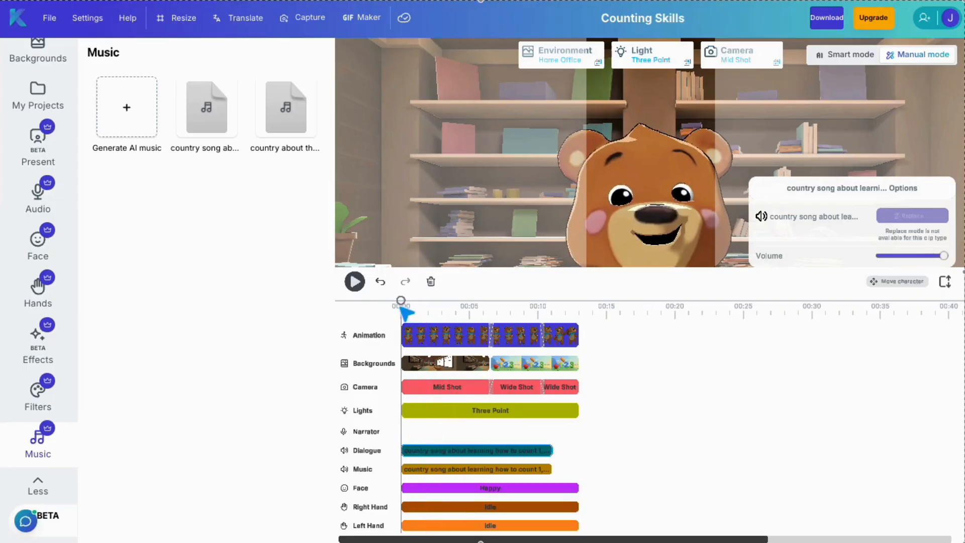
pyautogui.click(945, 282)
pyautogui.click(724, 480)
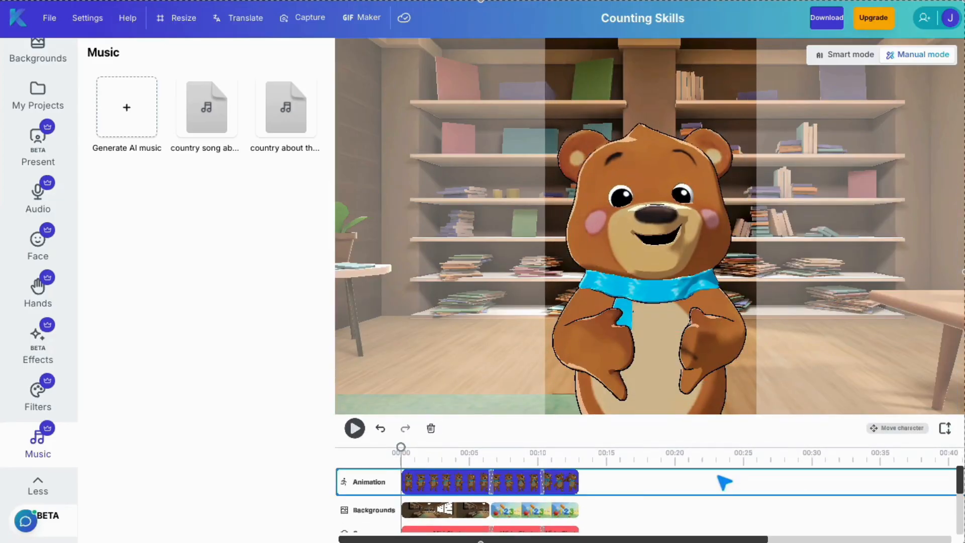
pyautogui.click(354, 431)
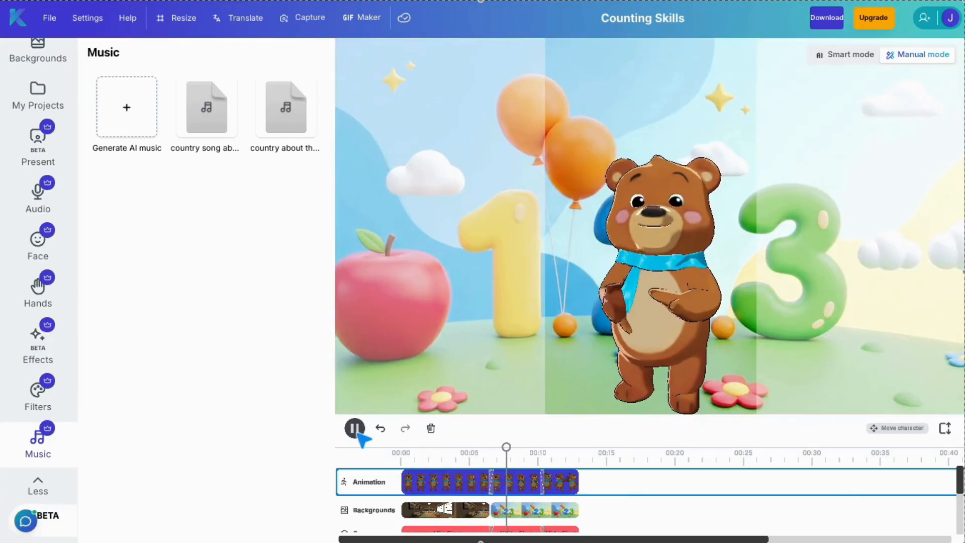
pyautogui.click(355, 430)
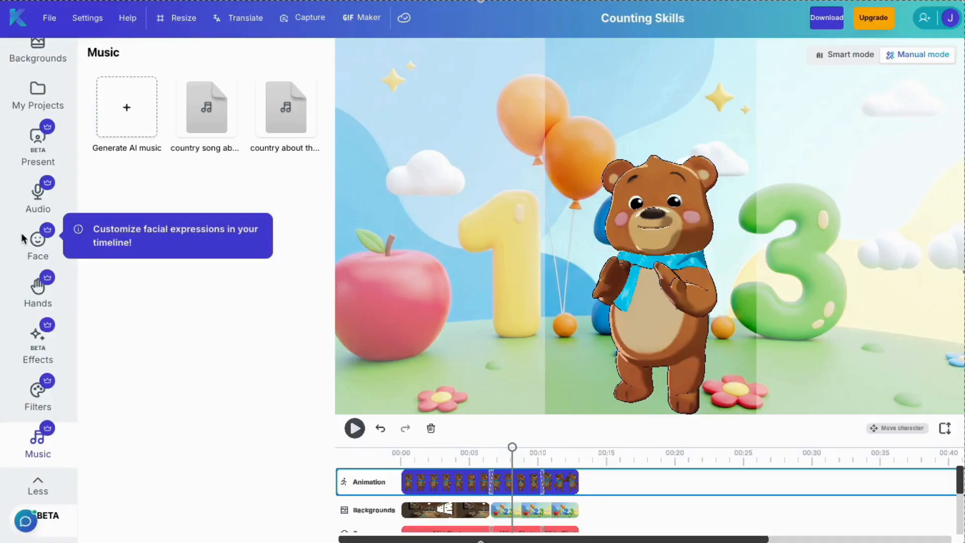
# Replace the bear with the Cartoon Duck character
pyautogui.scroll(5, 28, 191)
pyautogui.click(35, 252)
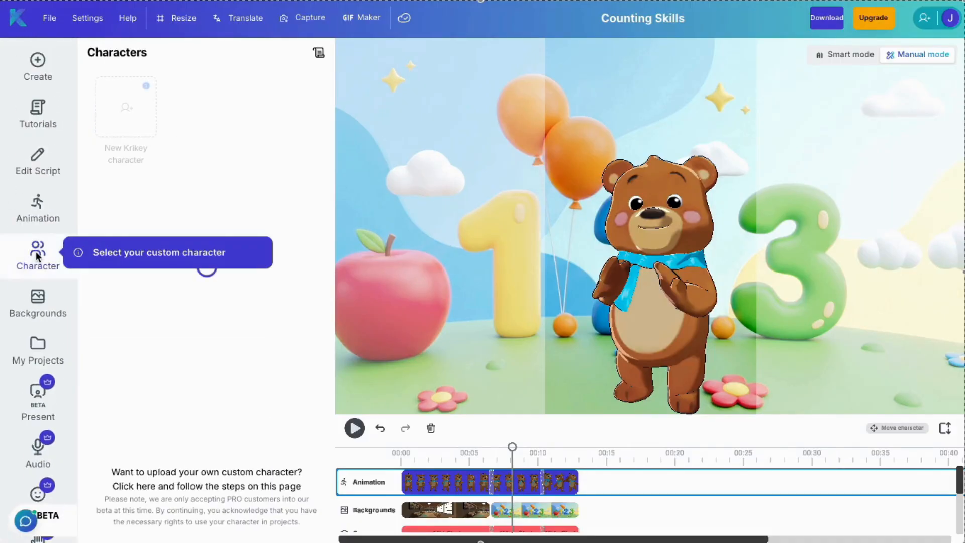
pyautogui.scroll(-3, 246, 329)
pyautogui.scroll(-10, 246, 330)
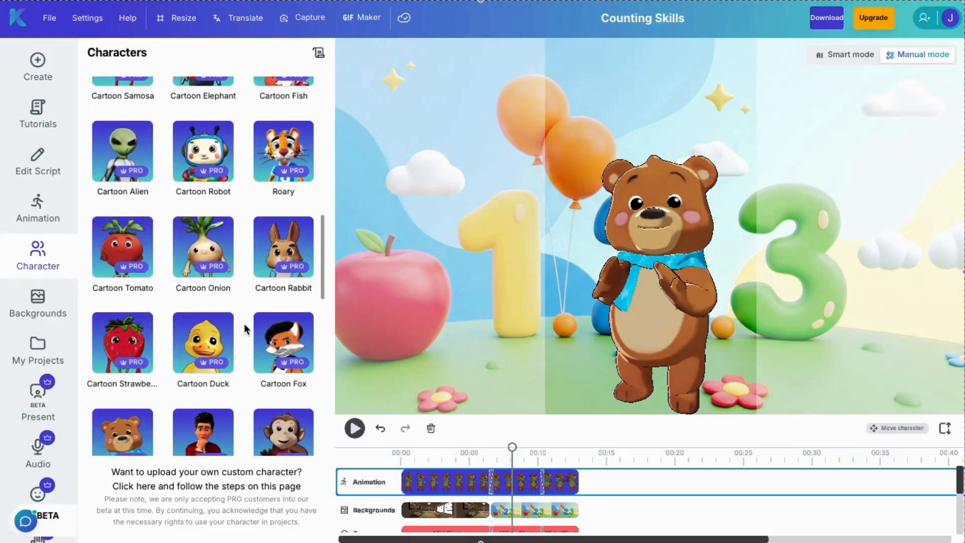
pyautogui.click(206, 349)
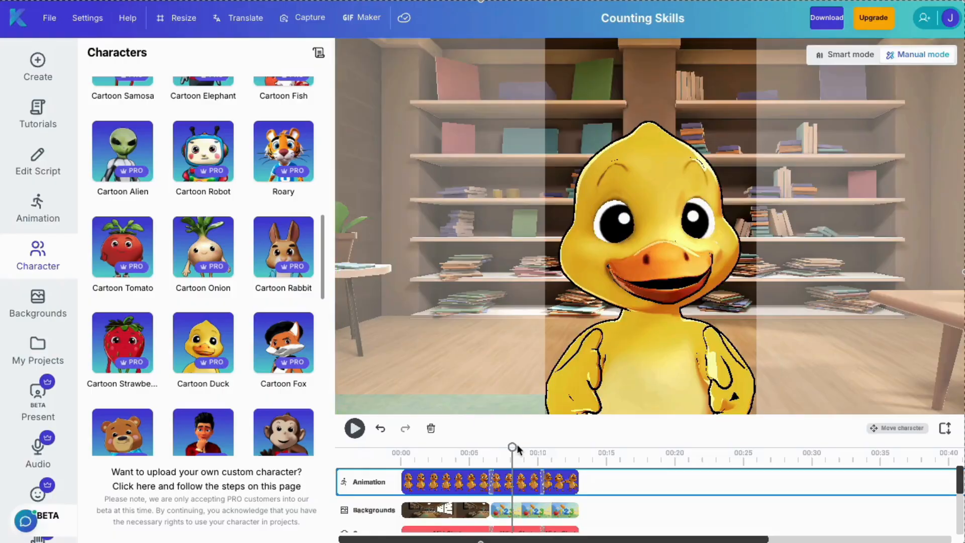
# Play the duck version of the counting song video from 00:00 through to its end
pyautogui.moveTo(513, 450); pyautogui.dragTo(402, 454)
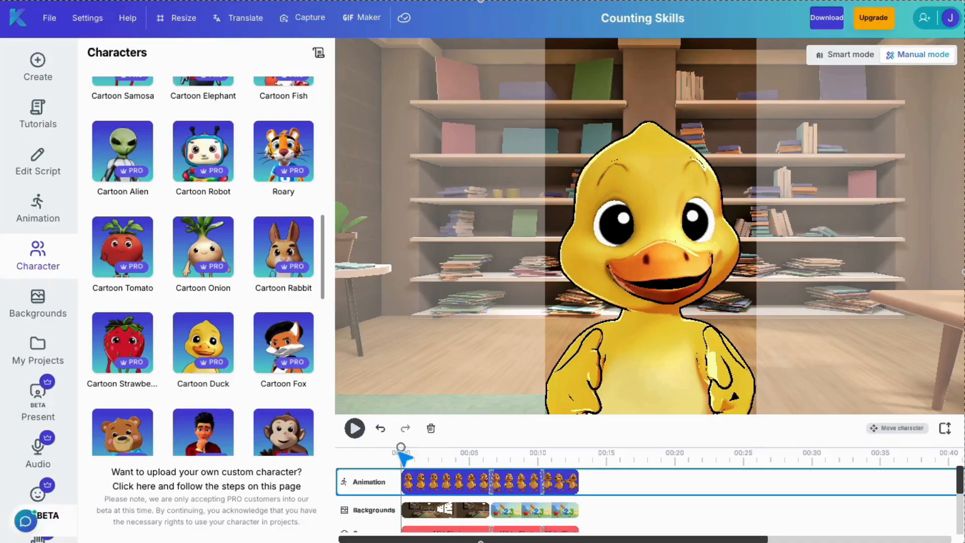
pyautogui.click(355, 428)
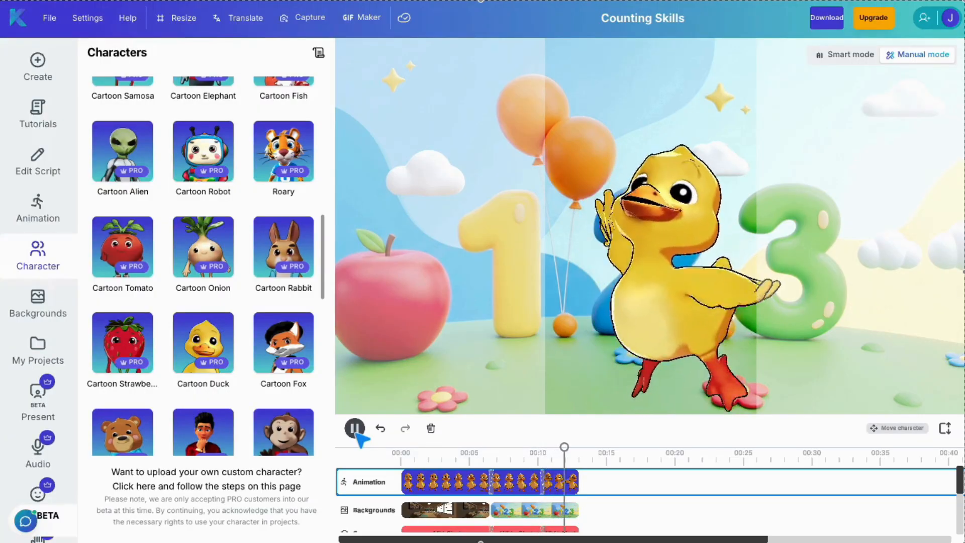
pyautogui.click(354, 428)
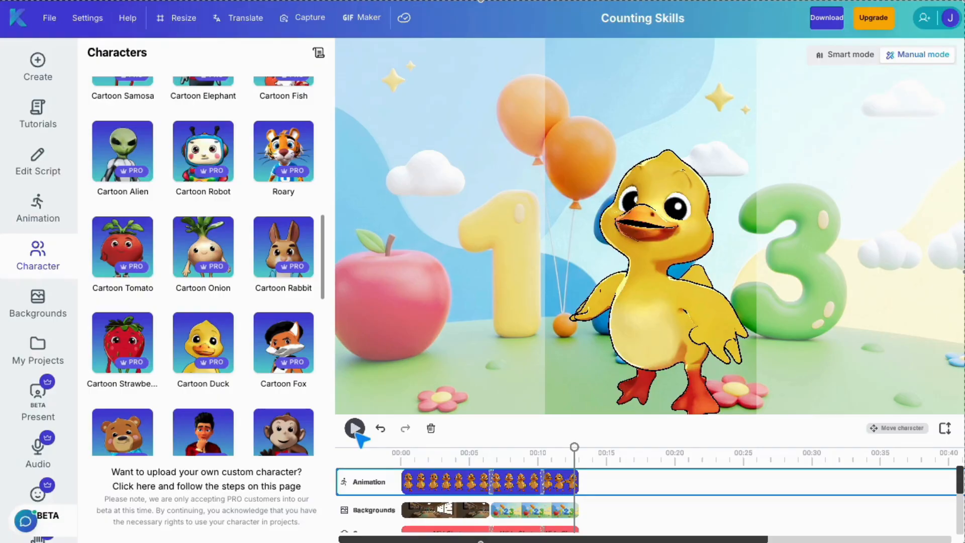
pyautogui.click(355, 428)
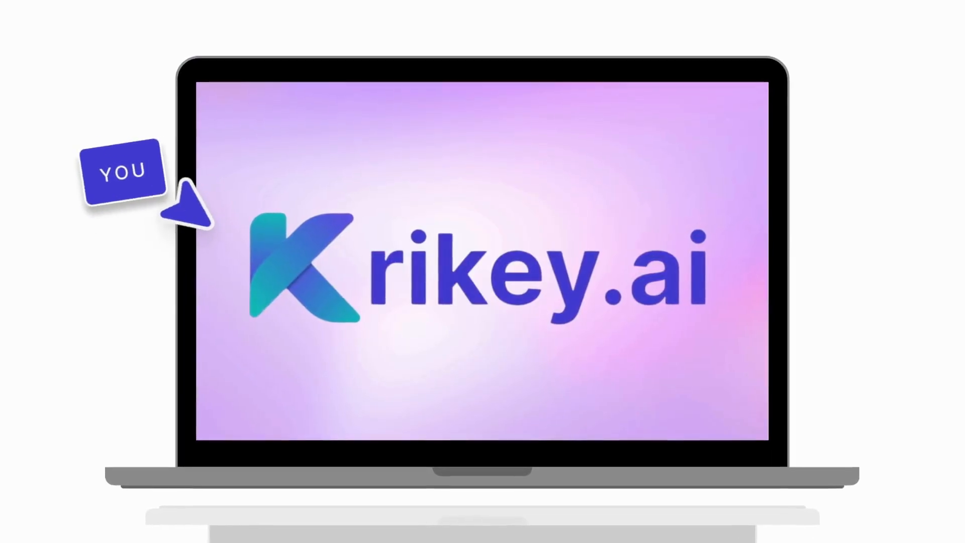